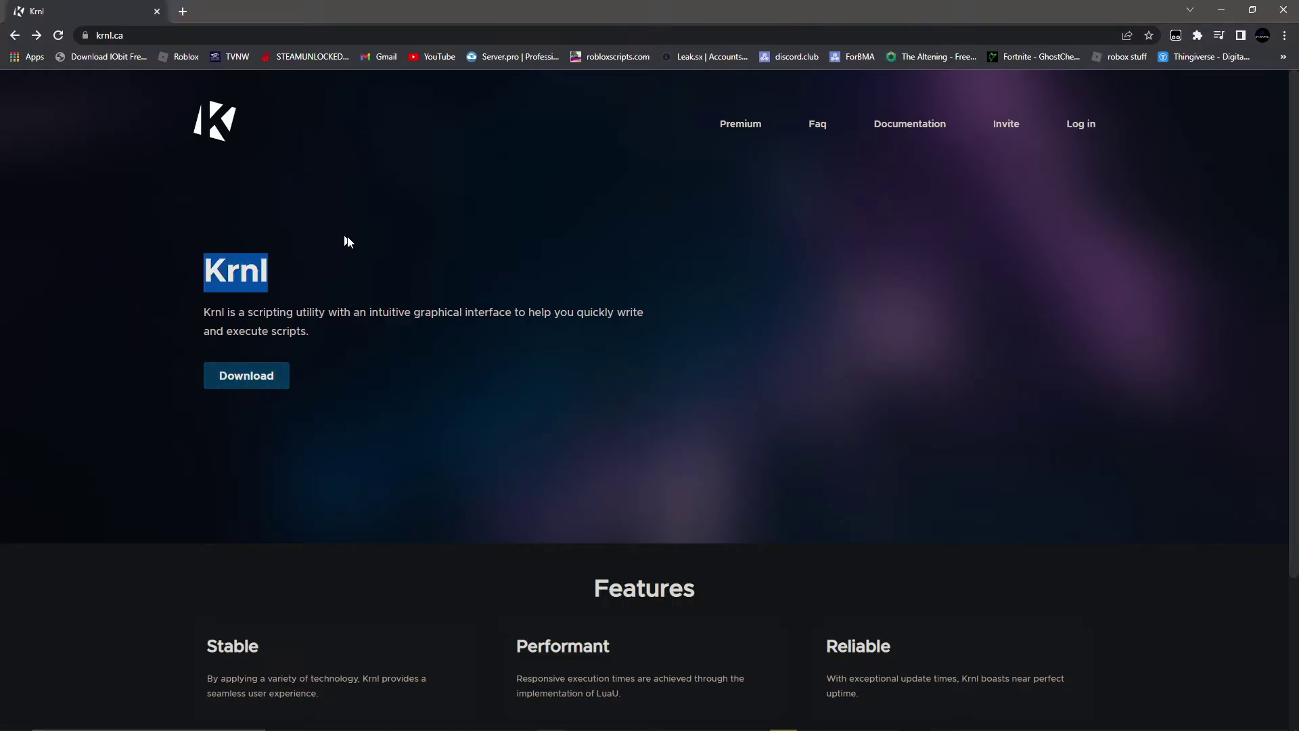
On krnl.ca, go to the download page and download the latest Krnl version, krnl_beta (1).exe.
{"action": "mouse_move", "coordinate": [347, 241]}
{"action": "left_mouse_down"}
{"action": "mouse_move", "coordinate": [493, 314]}
{"action": "mouse_move", "coordinate": [321, 383]}
{"action": "left_mouse_up"}
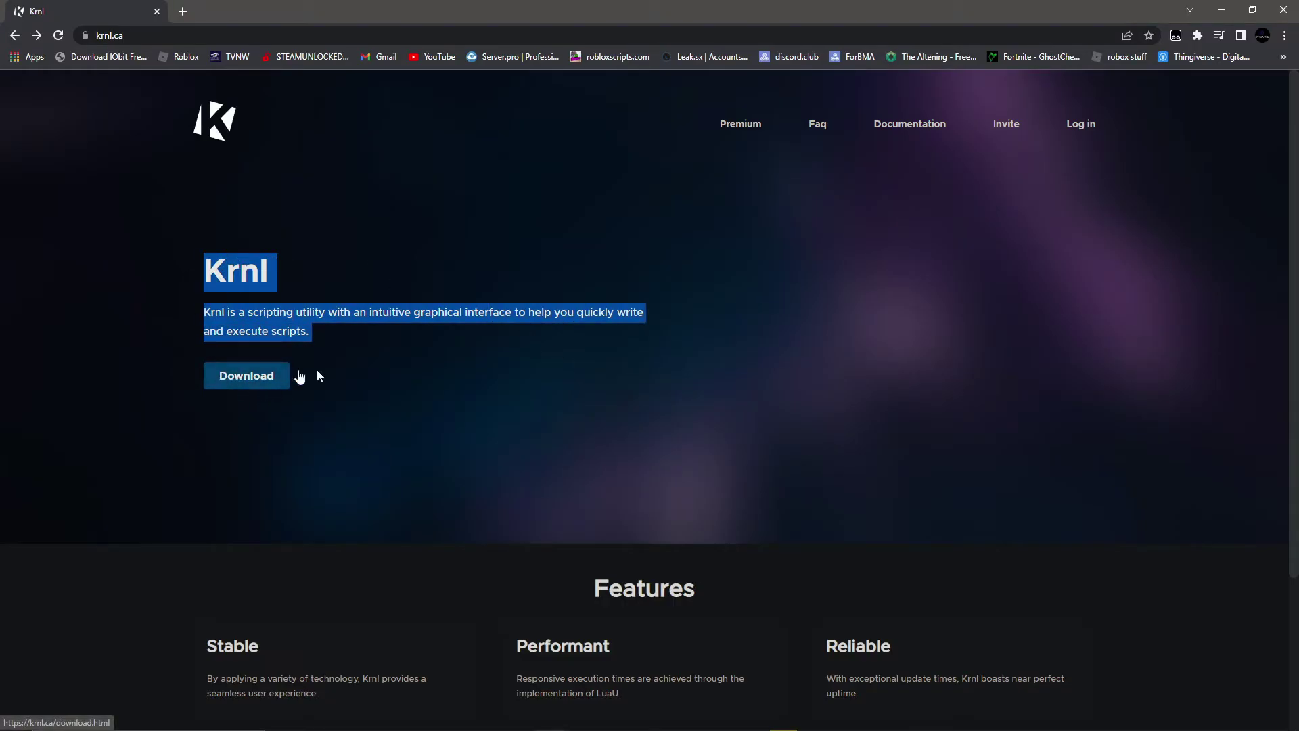
{"action": "left_click", "coordinate": [268, 380]}
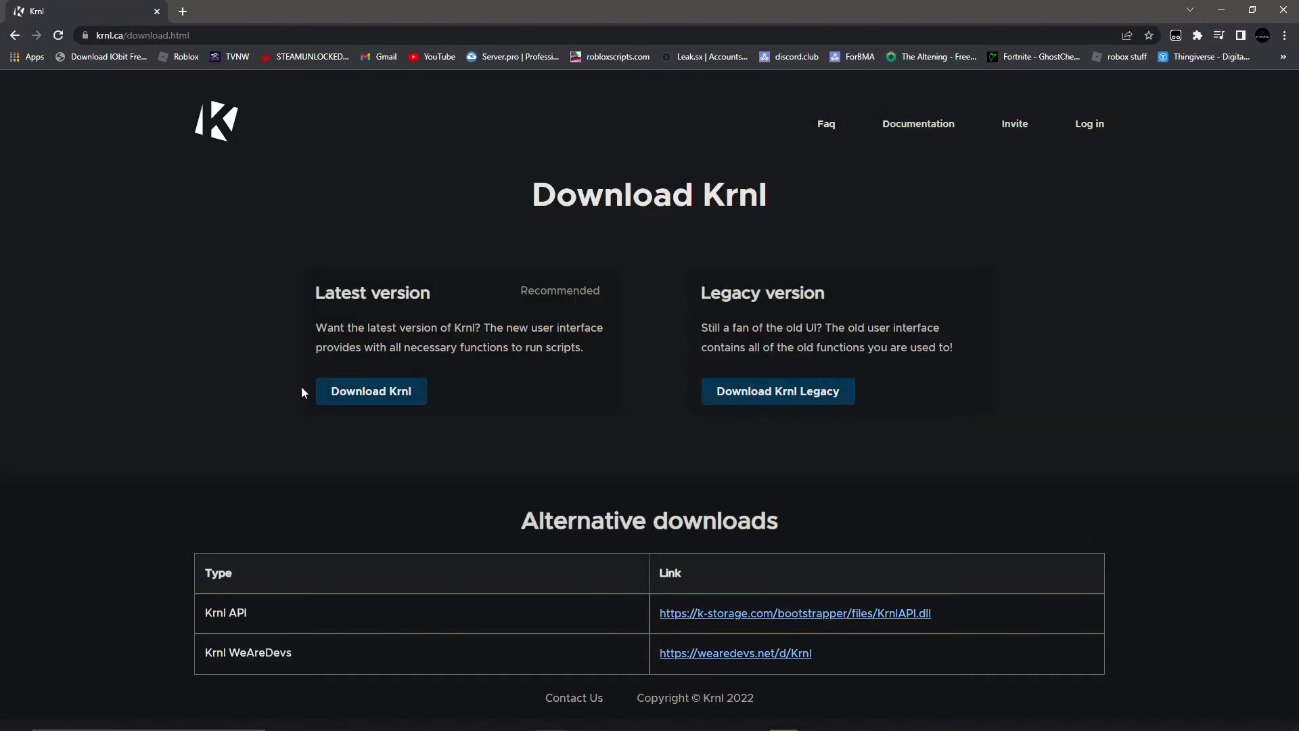
{"action": "left_click", "coordinate": [374, 394]}
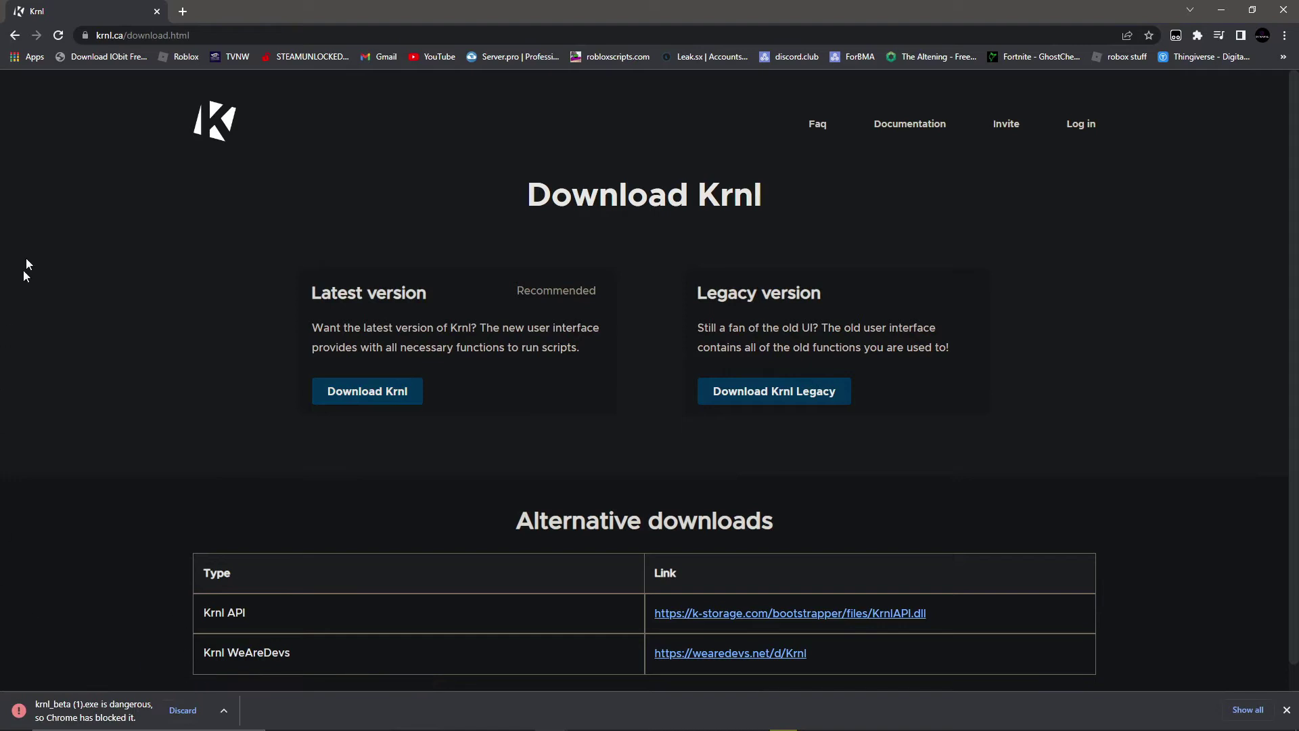
From Chrome's Downloads list, keep krnl_beta (1).exe despite the dangerous-file warning.
{"action": "key", "text": "ctrl+j"}
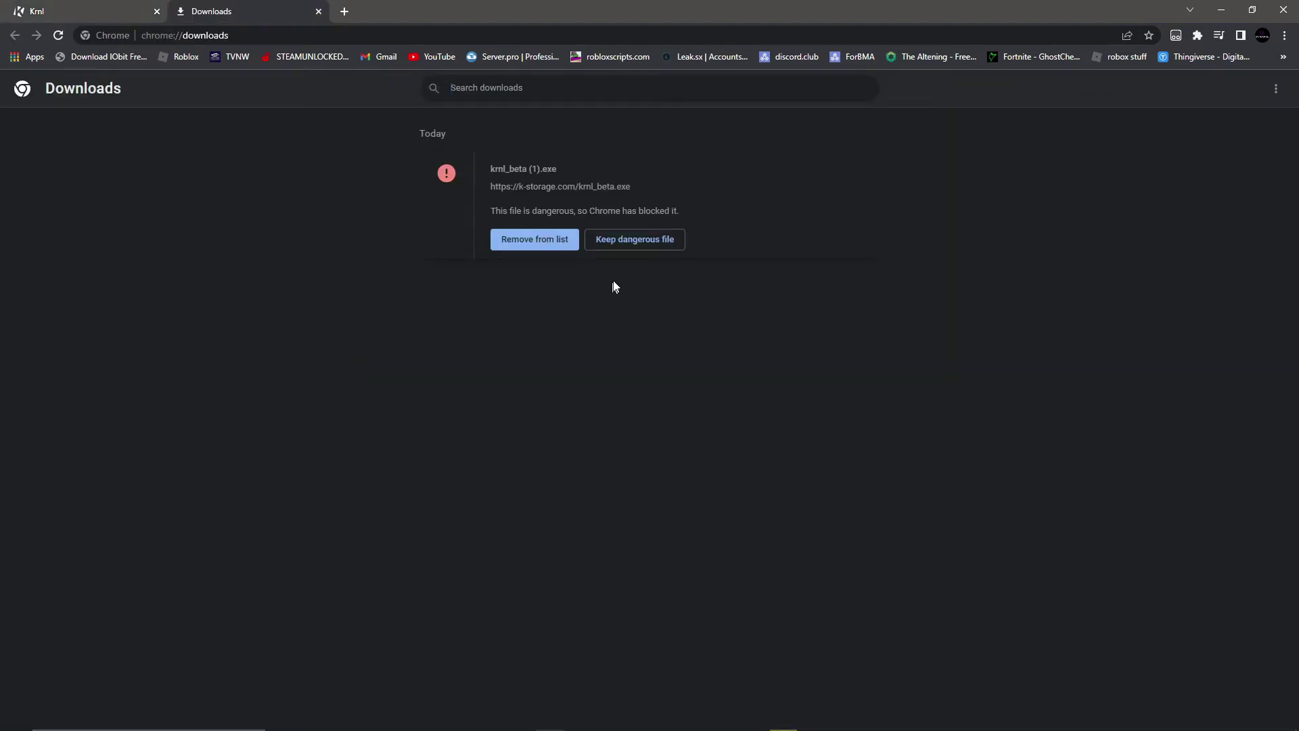
{"action": "left_click", "coordinate": [629, 242]}
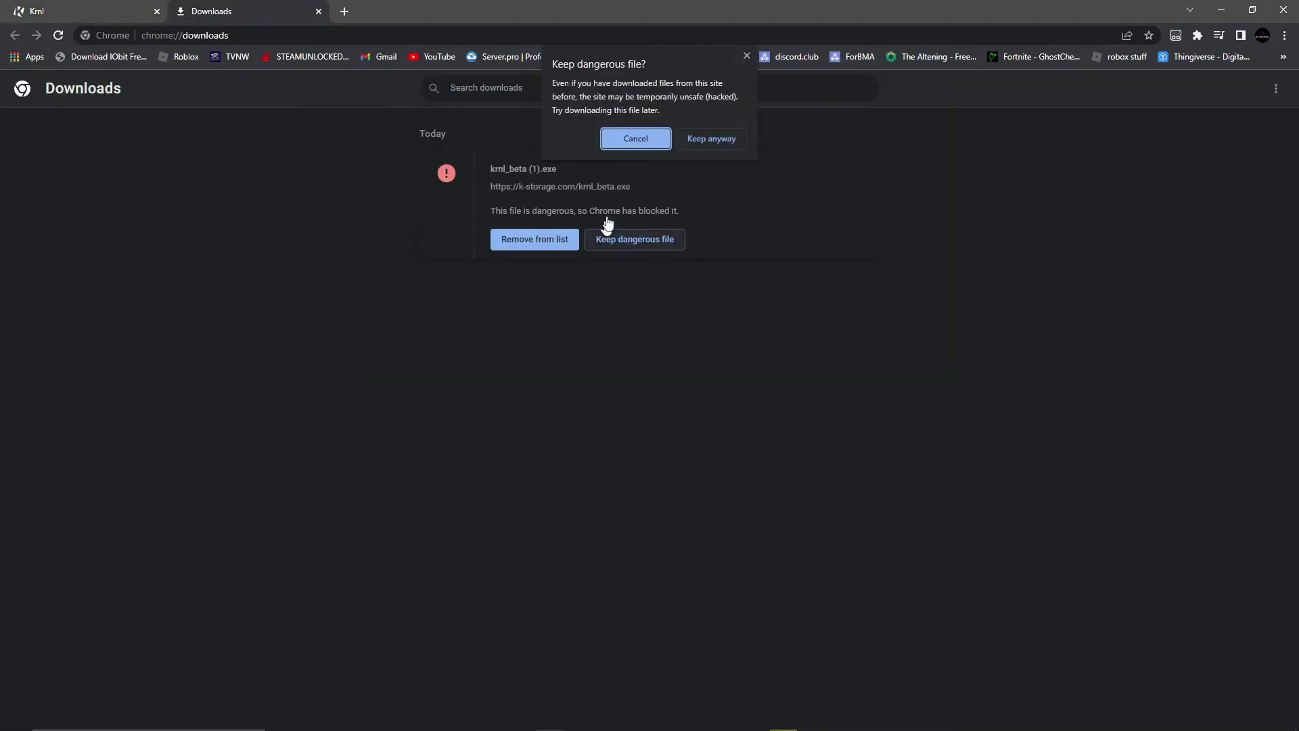
{"action": "left_click", "coordinate": [705, 142]}
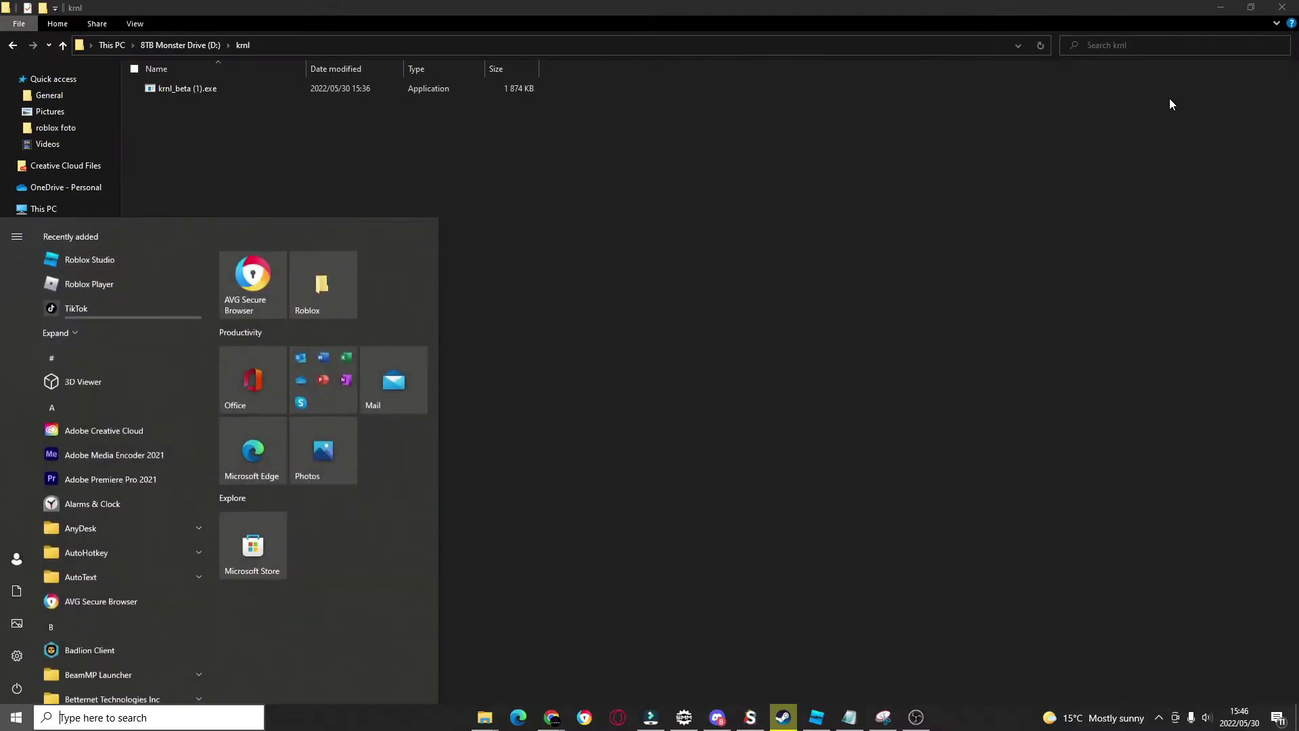
Open Virus & threat protection settings via a 'virus' Start search and reach the exclusions section.
{"action": "type", "text": "virus"}
{"action": "key", "text": "Return"}
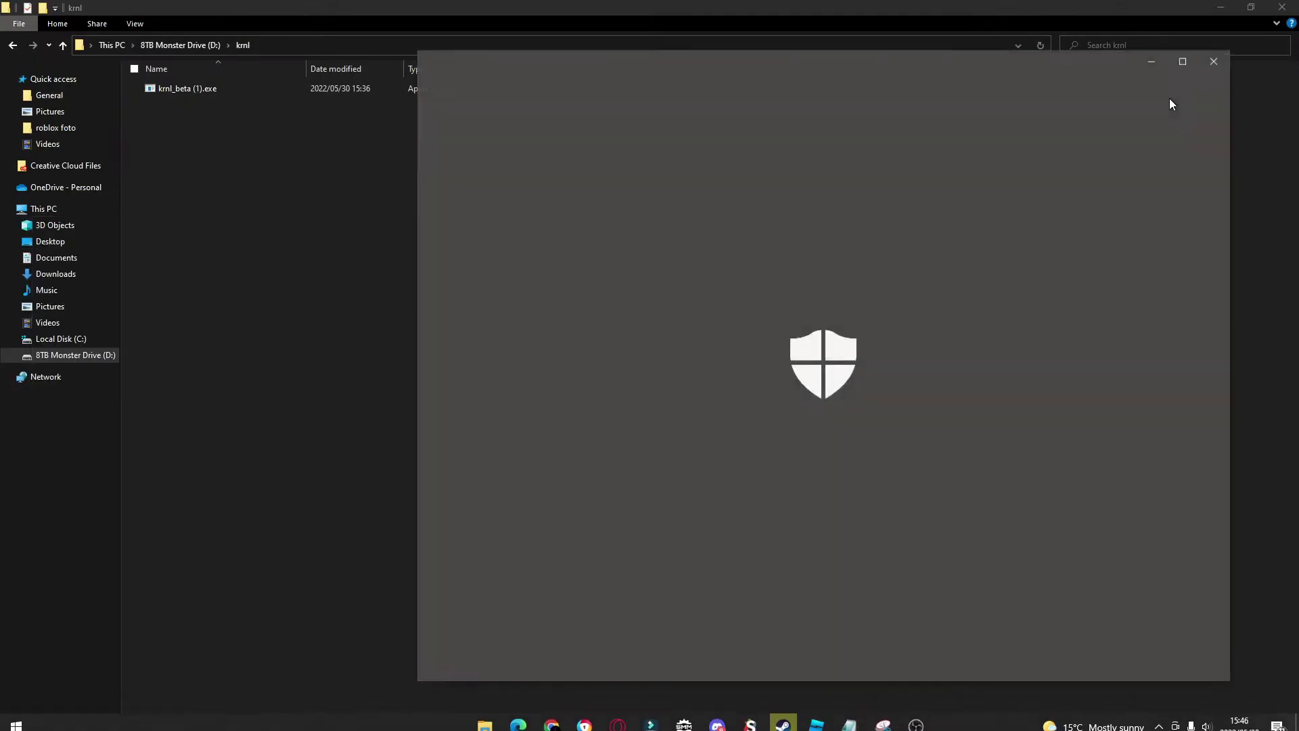
{"action": "scroll", "coordinate": [776, 299], "scroll_direction": "down", "scroll_amount": 2}
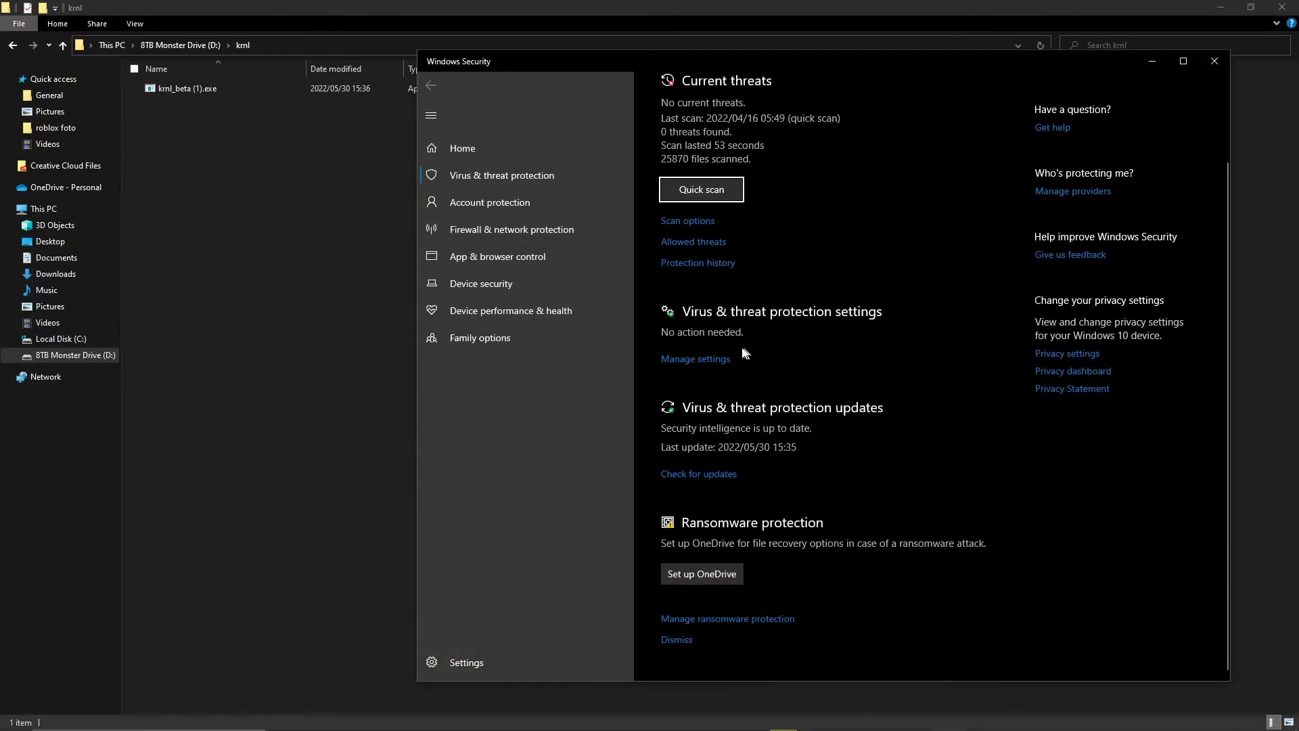
{"action": "left_click", "coordinate": [684, 357]}
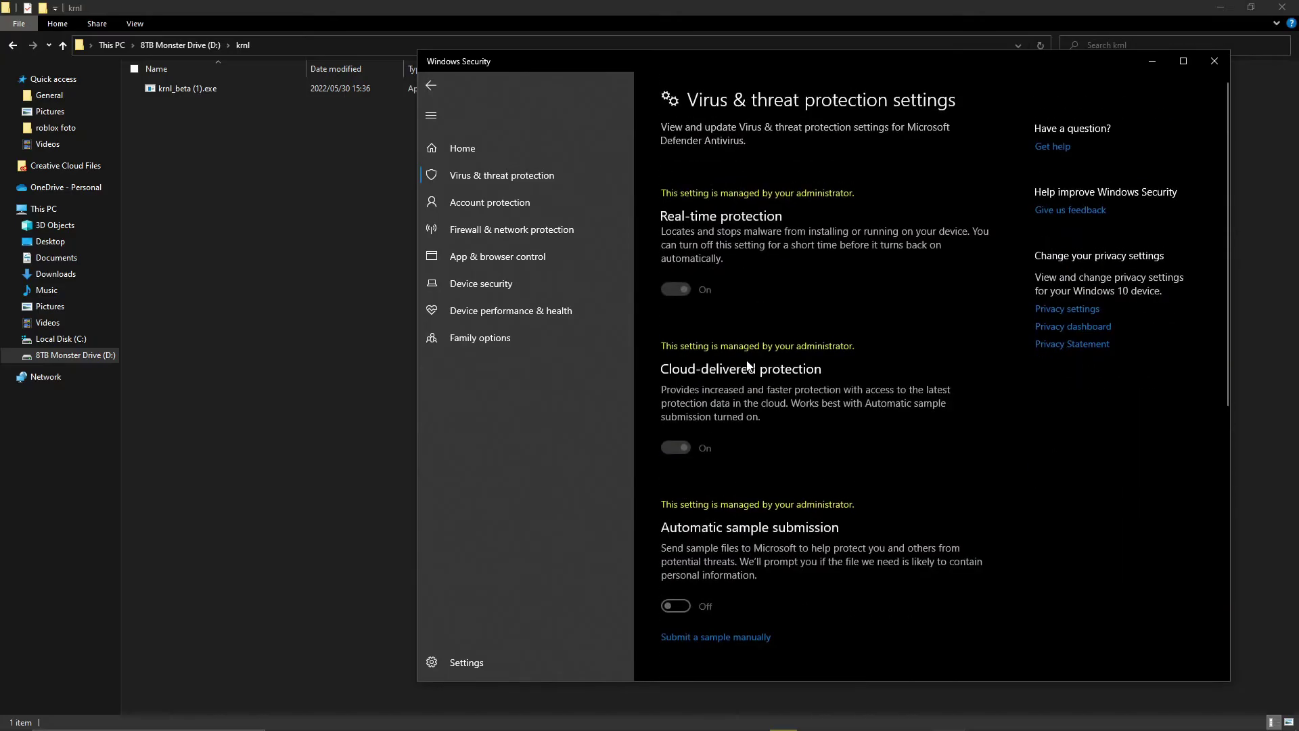
{"action": "scroll", "coordinate": [736, 446], "scroll_direction": "down", "scroll_amount": 5}
{"action": "scroll", "coordinate": [731, 535], "scroll_direction": "down", "scroll_amount": 2}
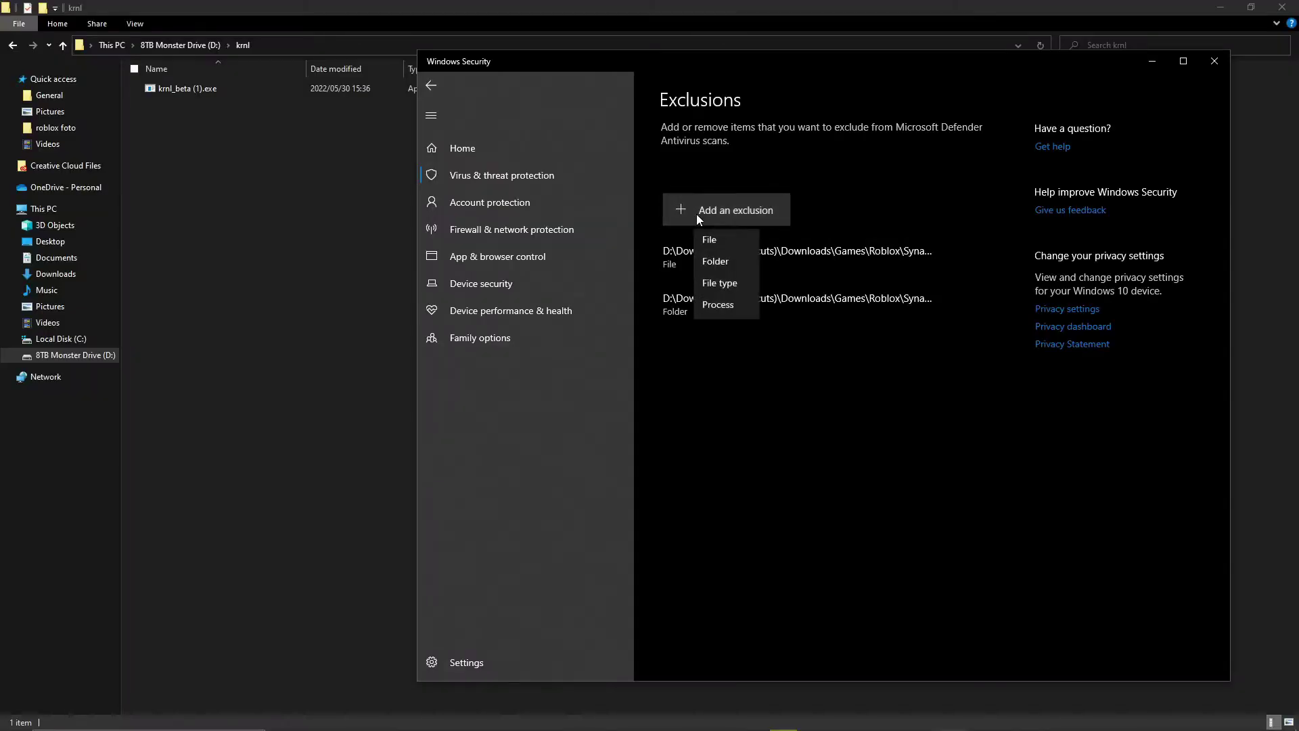
Add a file exclusion for D:\krnl\krnl_beta (1).exe.
{"action": "left_click", "coordinate": [728, 245]}
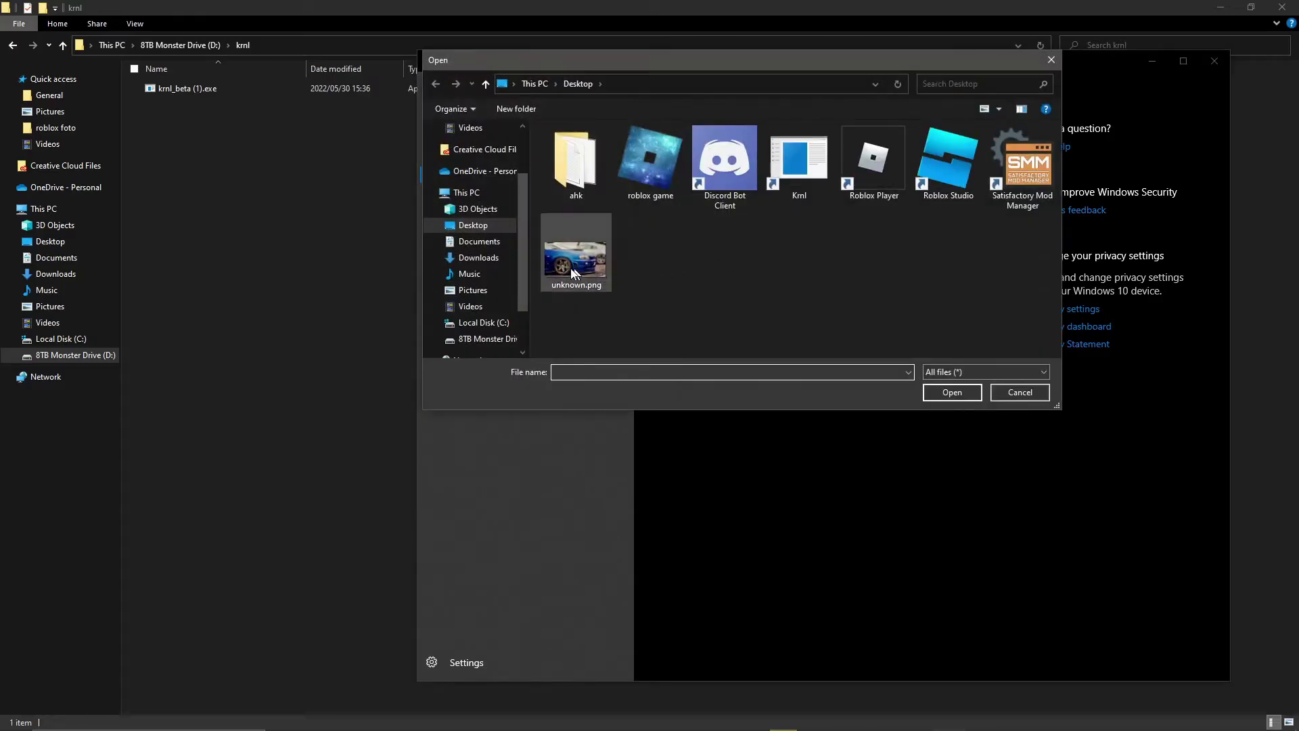
{"action": "left_click", "coordinate": [487, 333]}
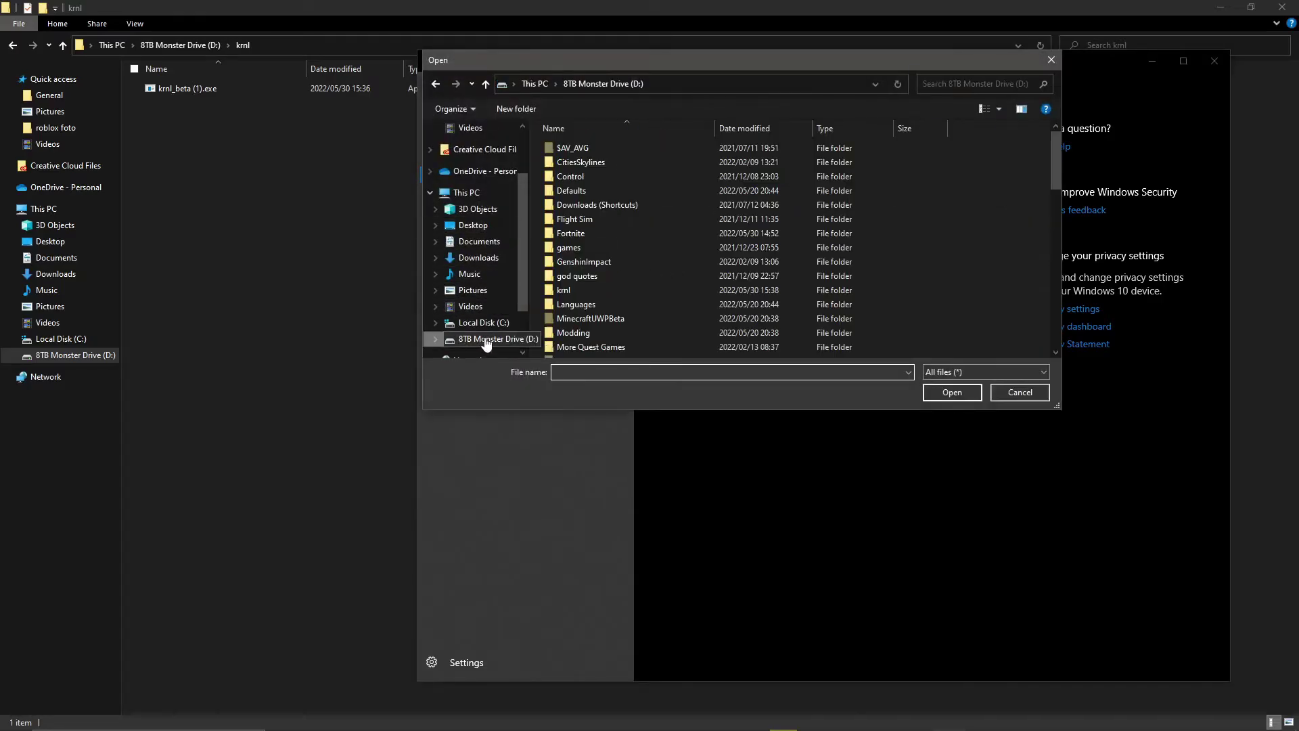
{"action": "scroll", "coordinate": [596, 252], "scroll_direction": "down", "scroll_amount": 2}
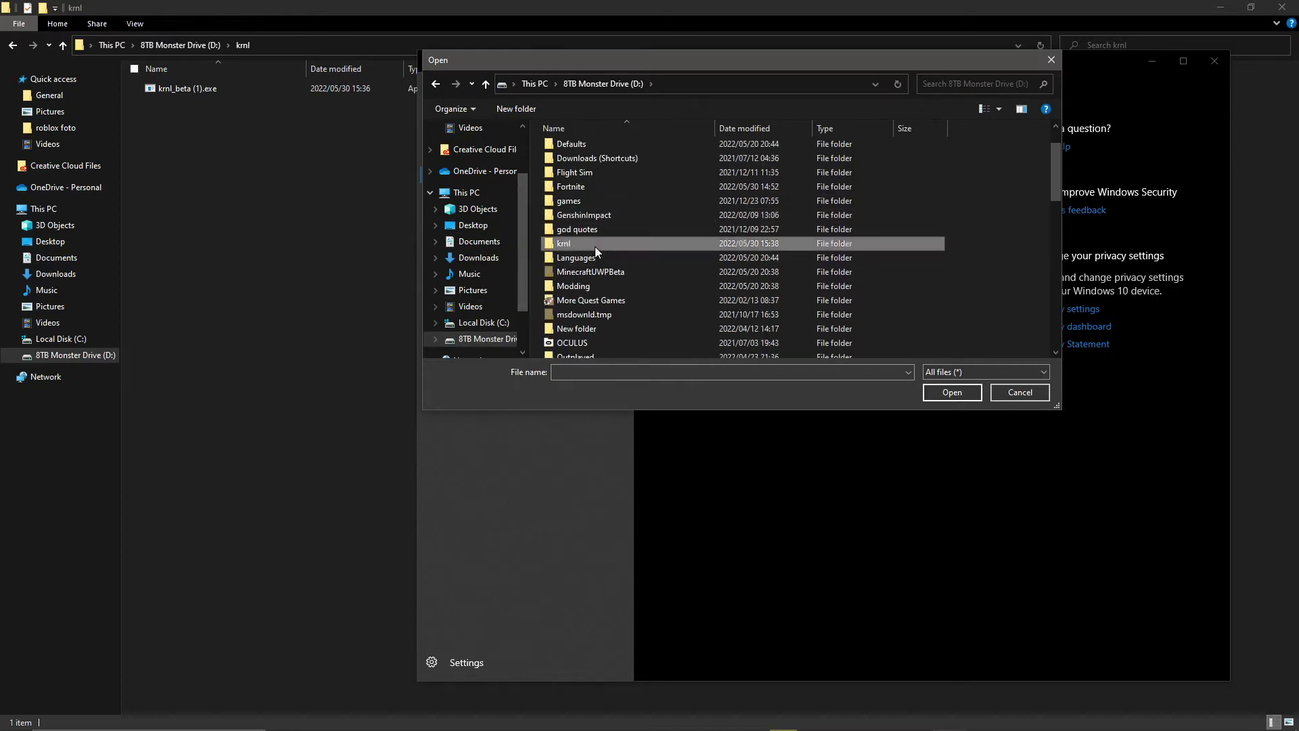
{"action": "double_click", "coordinate": [595, 244]}
{"action": "double_click", "coordinate": [598, 148]}
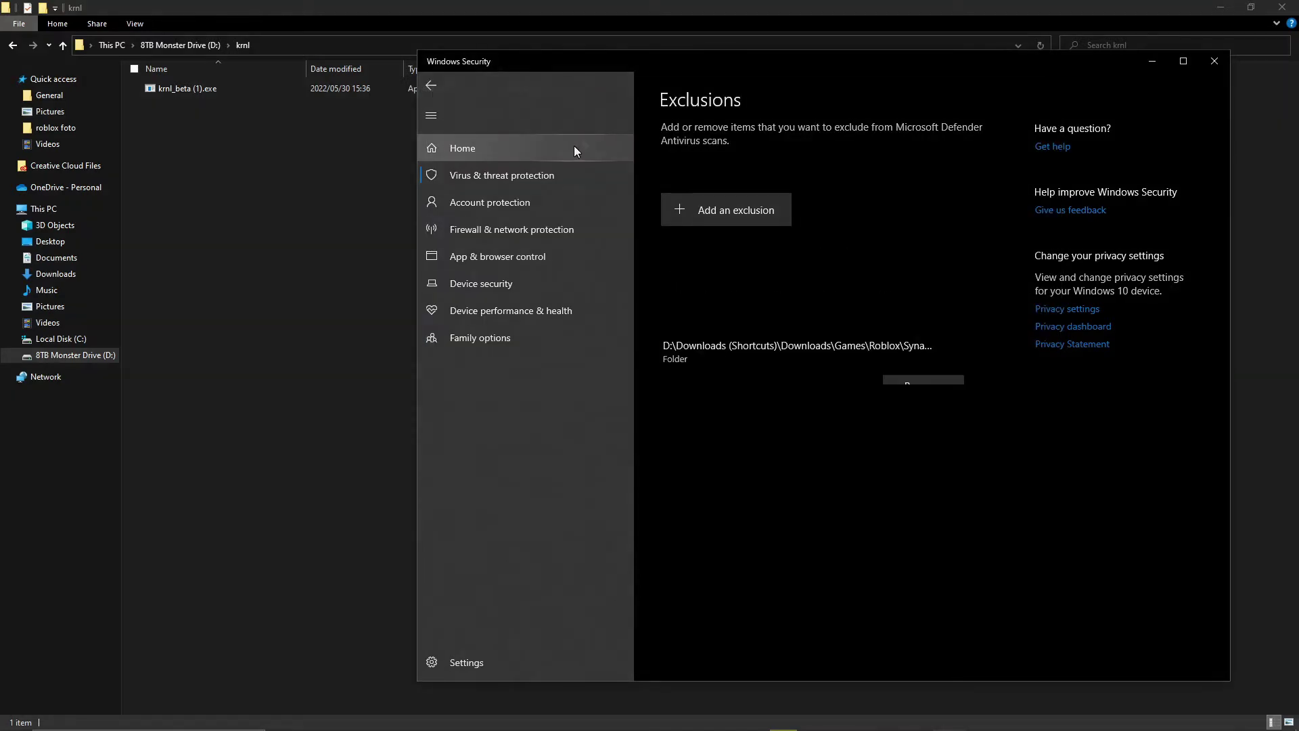
Close Windows Security and launch krnl_beta.exe from the krnl folder.
{"action": "key", "text": "alt+F4"}
{"action": "double_click", "coordinate": [444, 95]}
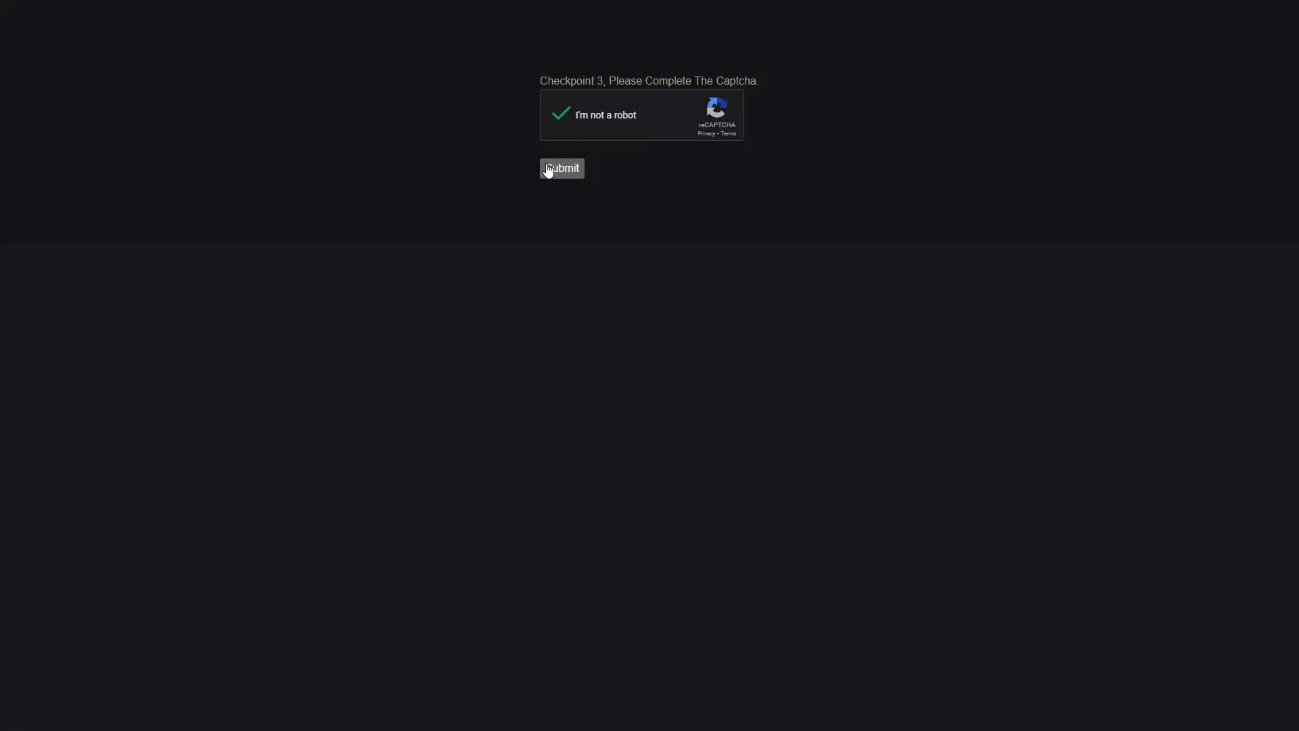
Choose free access and pass the traffic-light and stairs image checks at Checkpoint 4.
{"action": "left_click", "coordinate": [548, 170]}
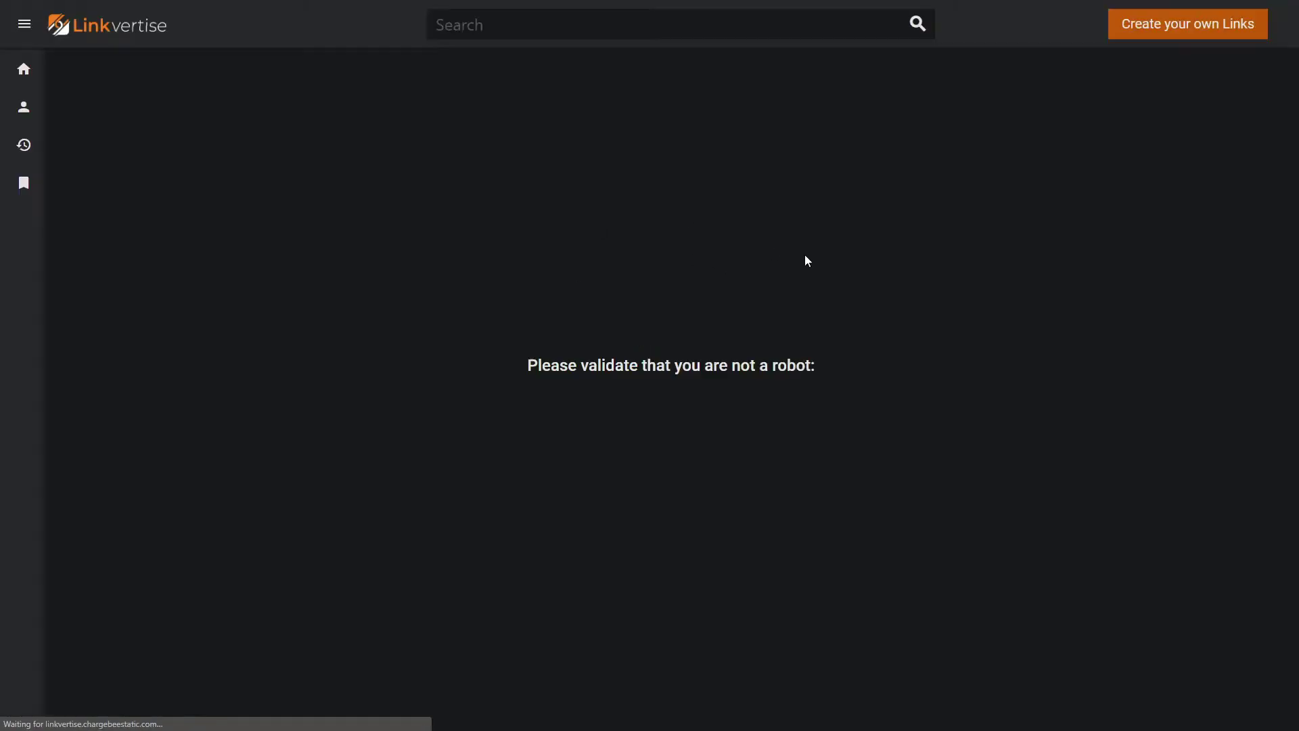
{"action": "left_click", "coordinate": [817, 593]}
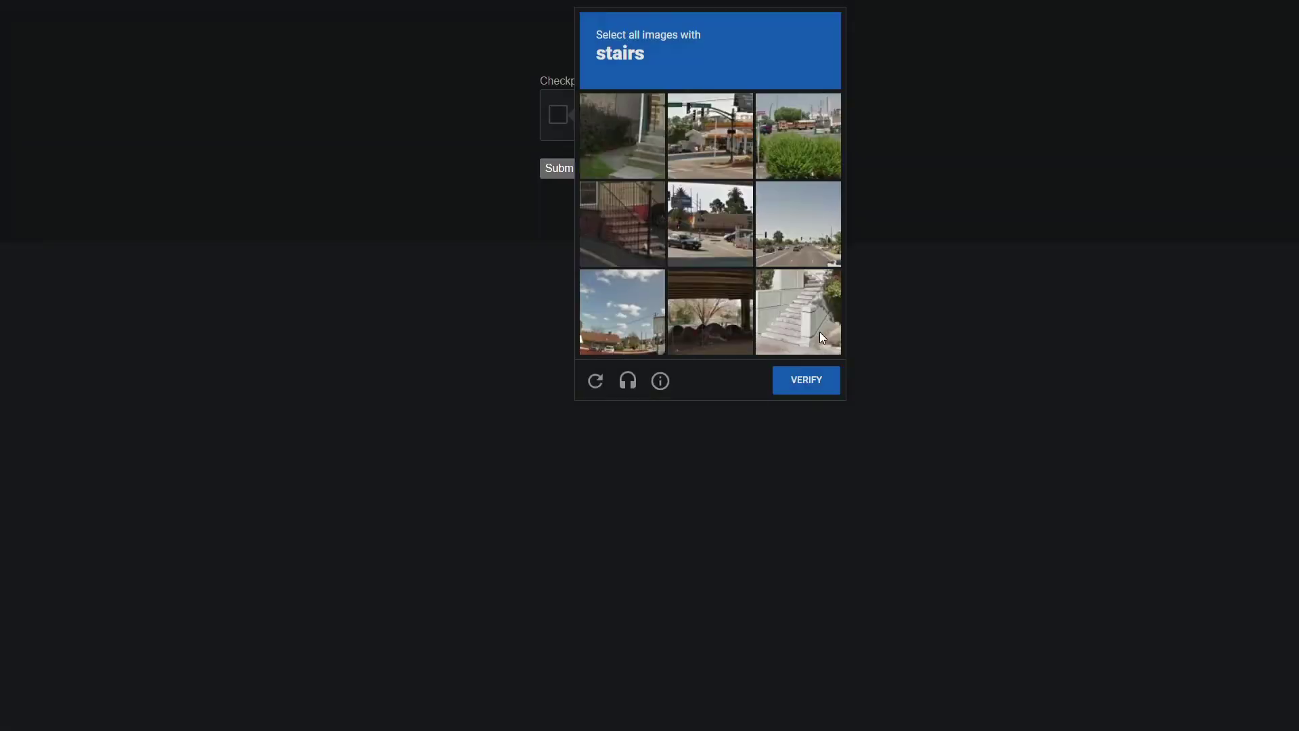
{"action": "left_click", "coordinate": [804, 386]}
{"action": "left_click", "coordinate": [550, 170]}
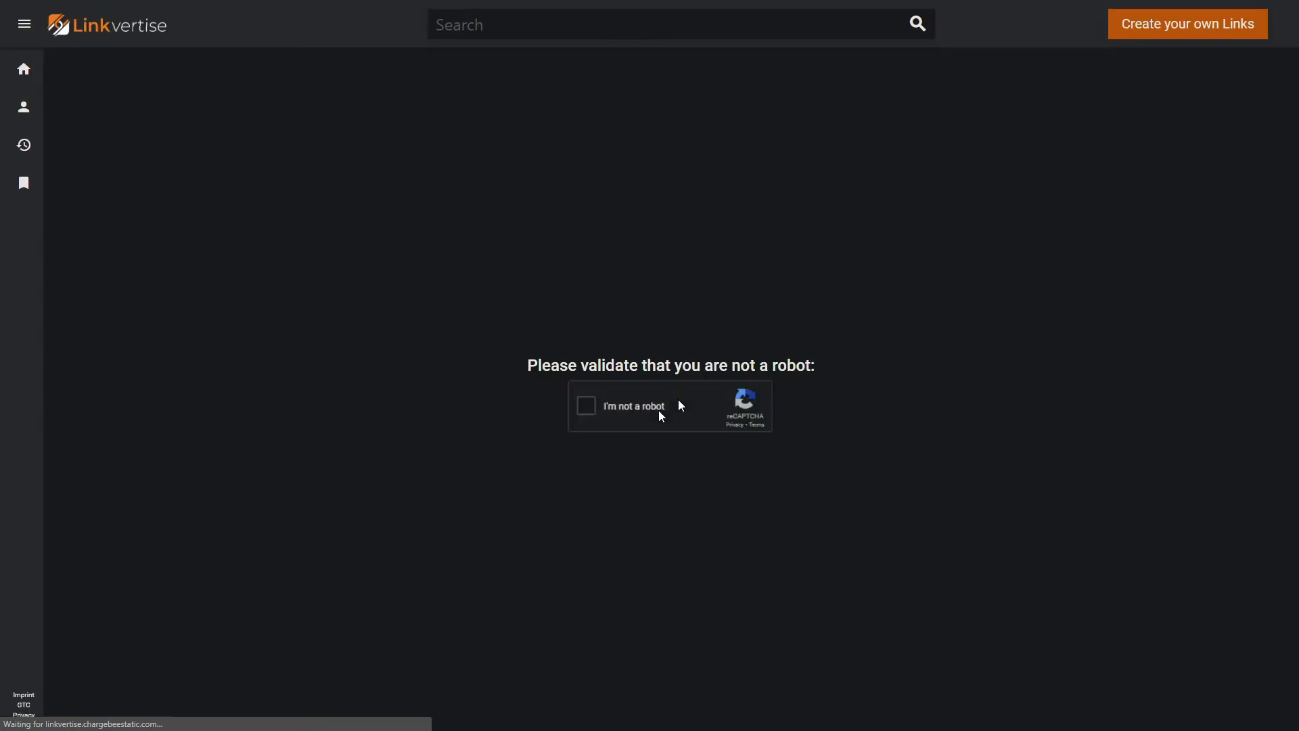
Pass the hills image robot check, then launch Mad City from its Roblox page.
{"action": "left_click", "coordinate": [666, 408]}
{"action": "left_click", "coordinate": [775, 406]}
{"action": "left_click", "coordinate": [741, 338]}
{"action": "left_click", "coordinate": [650, 514]}
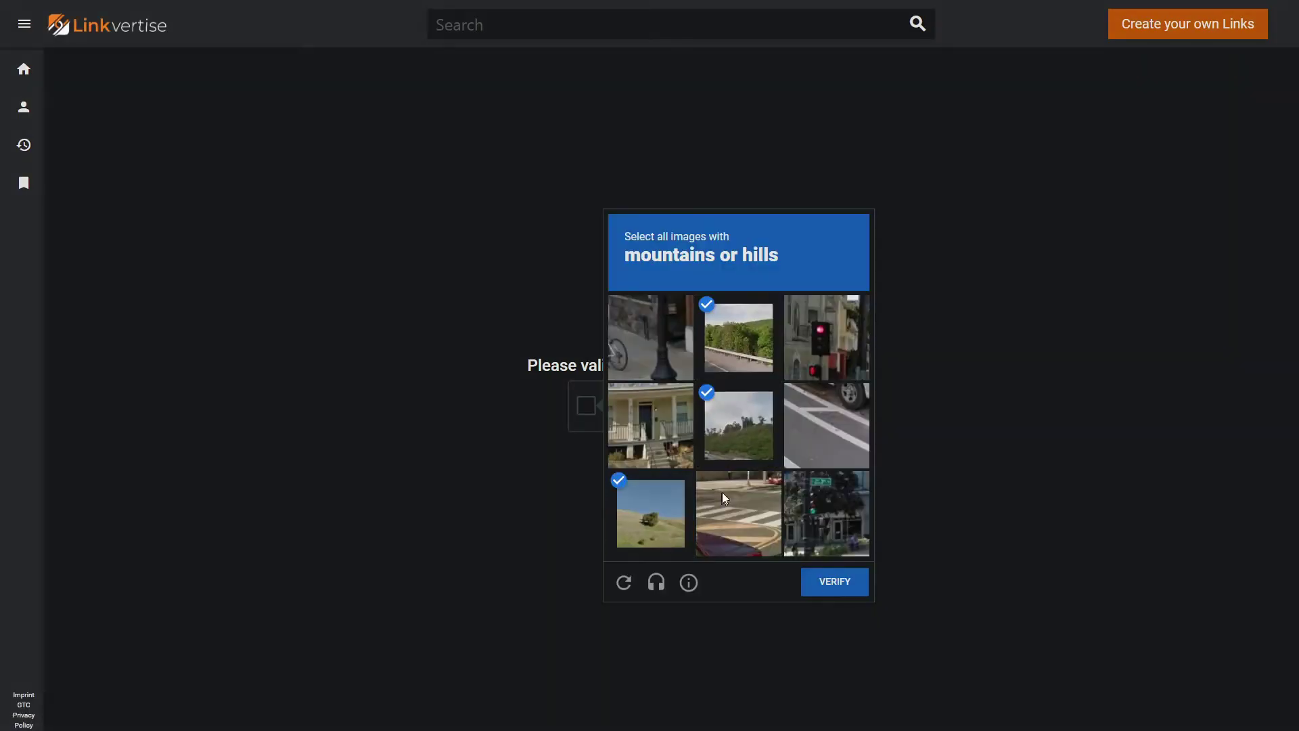
{"action": "left_click", "coordinate": [836, 584]}
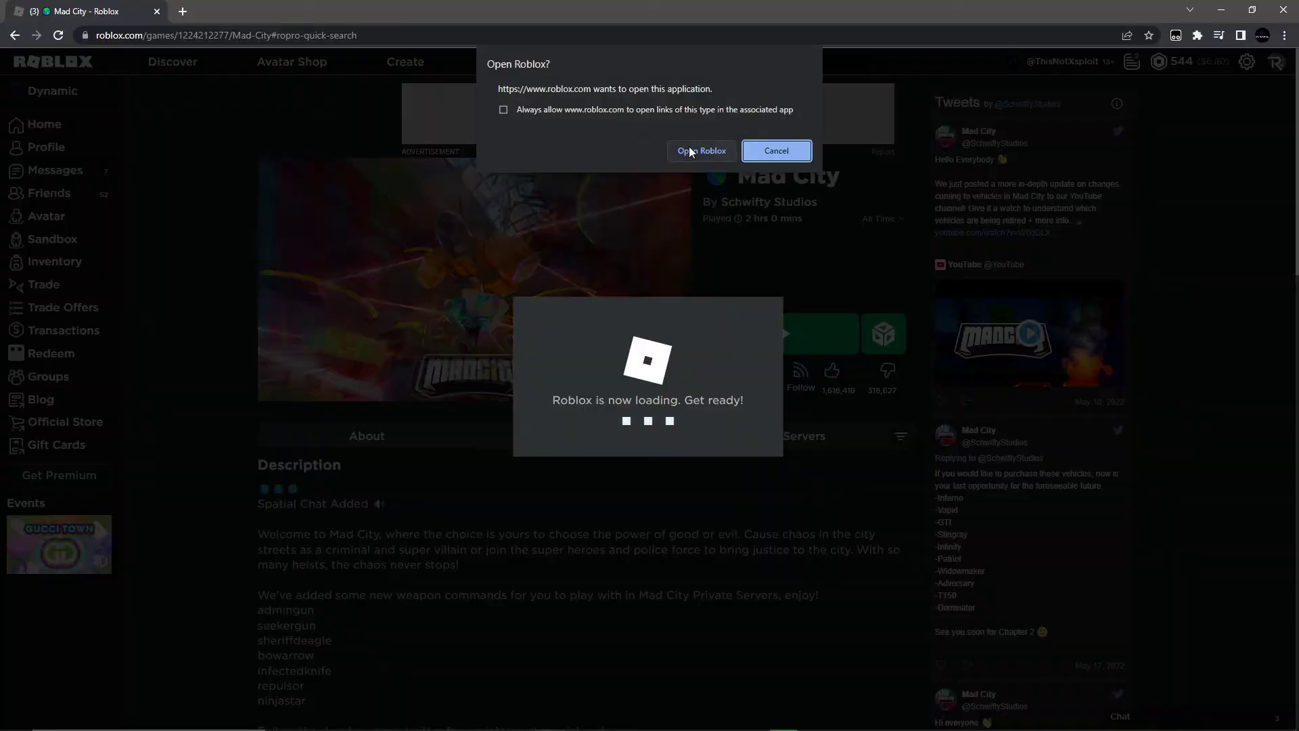
{"action": "left_click", "coordinate": [688, 146]}
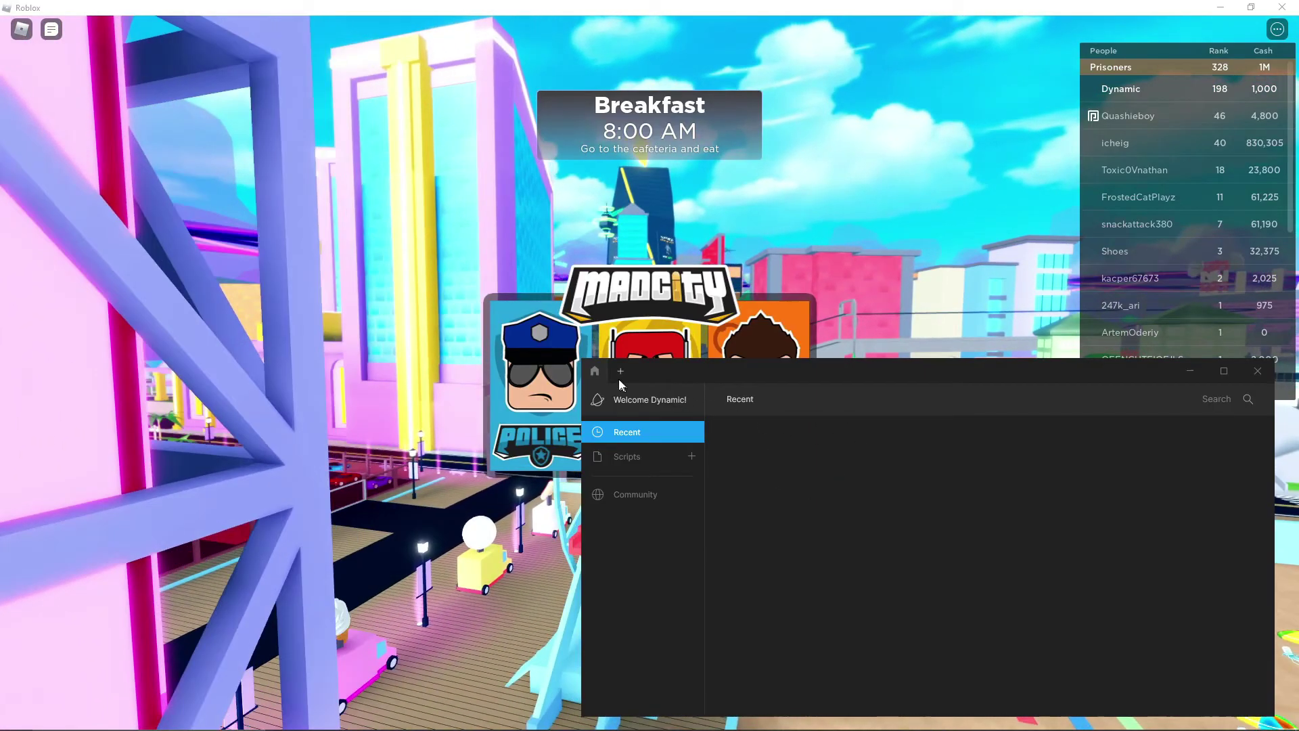
Open a new Untitled 1 tab and paste the 9-line Police-team Lua script.
{"action": "left_click", "coordinate": [620, 372]}
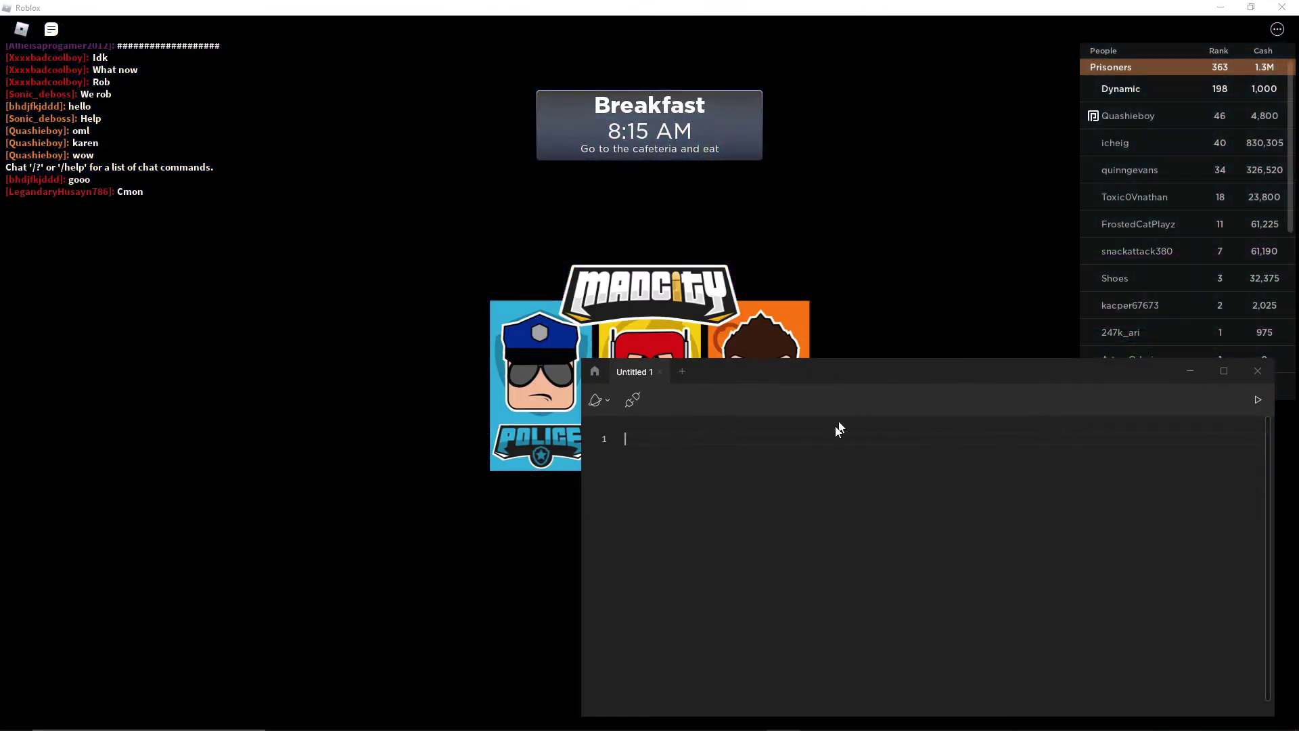
{"action": "type", "text": "game:GetService(\"ReplicatedStorage\").RemoteFunction:InvokeServer(\"SetTeam\", \"Police\") wait(.70) game:GetService(\"RunService\").RenderStepped:Connect(function() for i,v in pairs(game:GetService(\"Players\").LocalPlayer.Backpack:GetChildren()) do if v.Name == \"Handcuffs\" then v.Parent = game:GetService(\"Players\").LocalPlayer.Character end end game:GetService(\"ReplicatedStorage\").Event:FireServer(\"Eject\", game:GetService(\"Players\").LocalPlayer) end)"}
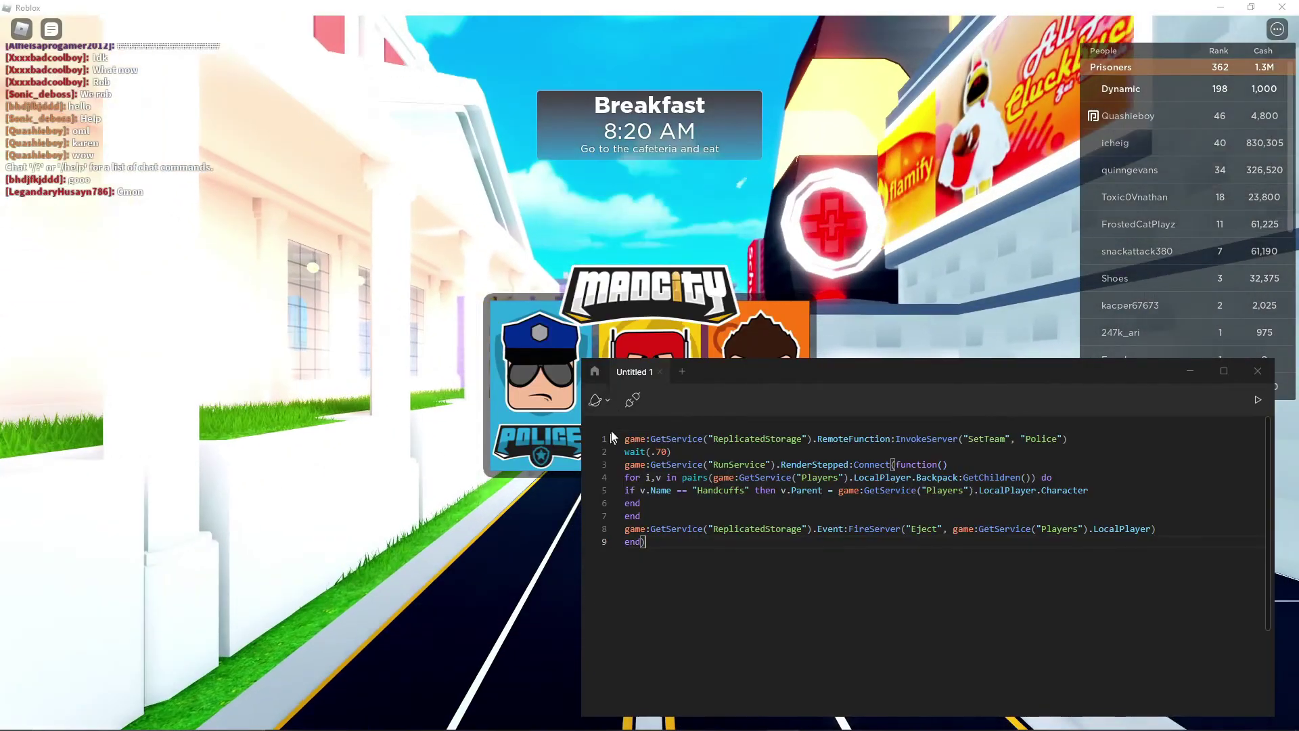
Confirm Auto-attach is on in Krnl Preferences, then execute the script, which reports Krnl is not injected.
{"action": "left_click", "coordinate": [600, 401]}
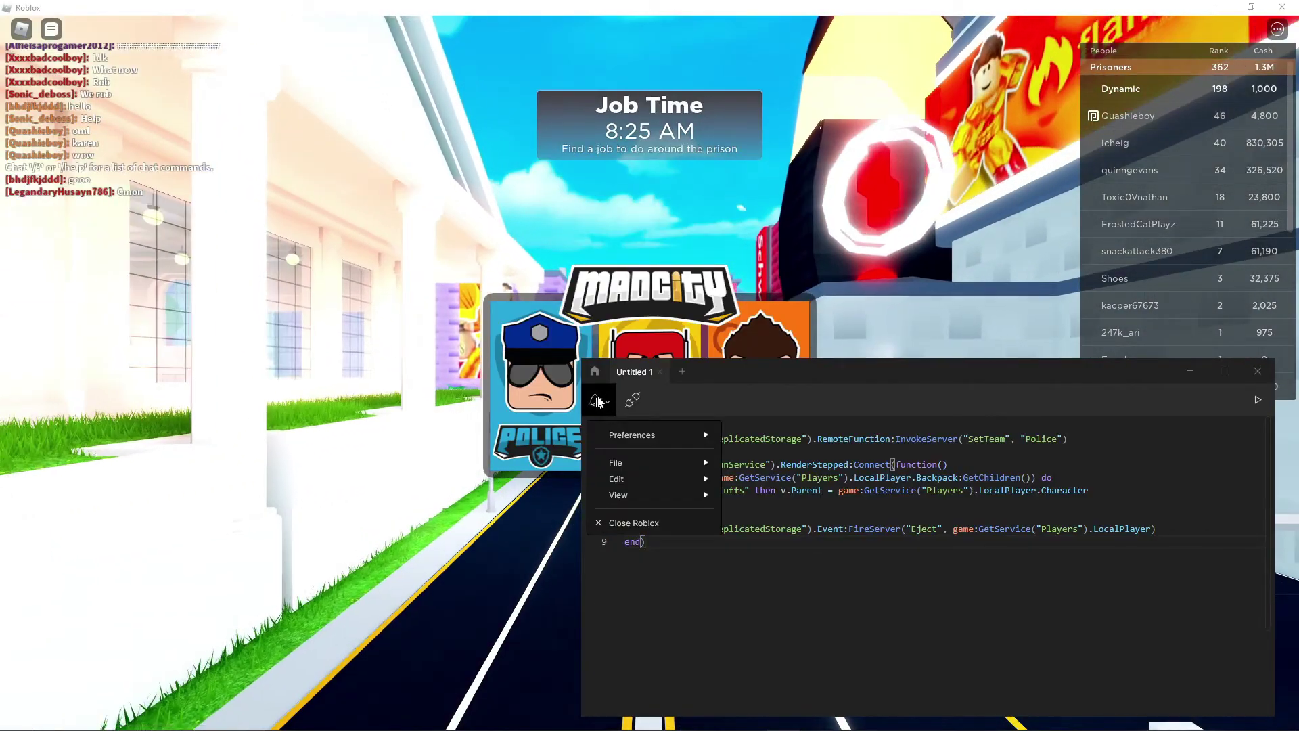
{"action": "mouse_move", "coordinate": [676, 435]}
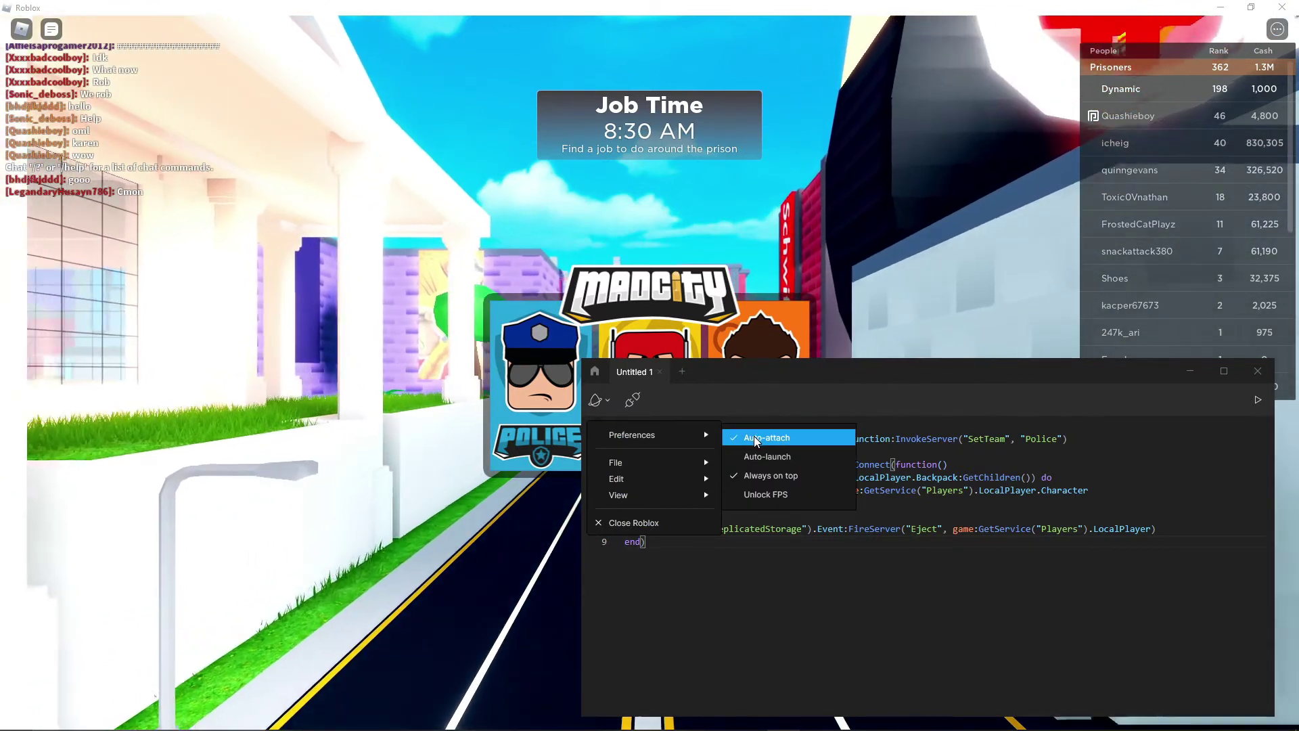
{"action": "left_click", "coordinate": [644, 396]}
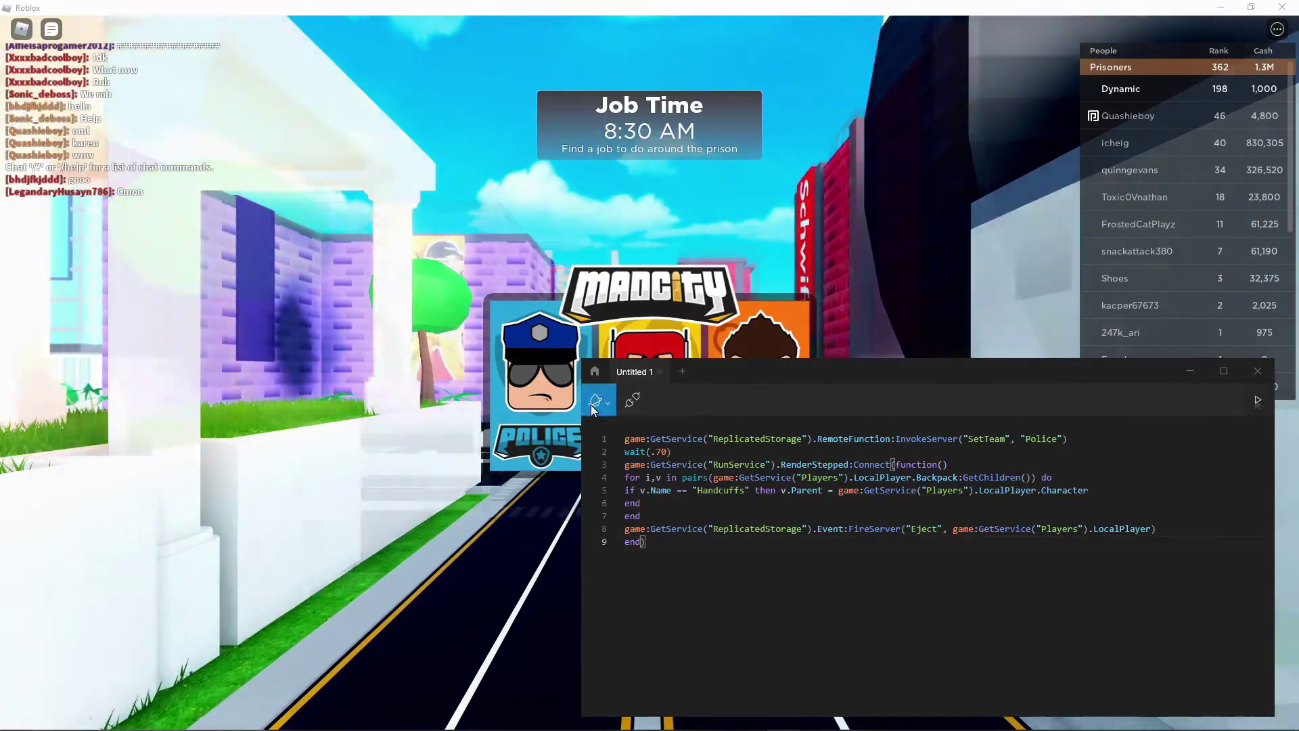
{"action": "left_click", "coordinate": [1256, 401]}
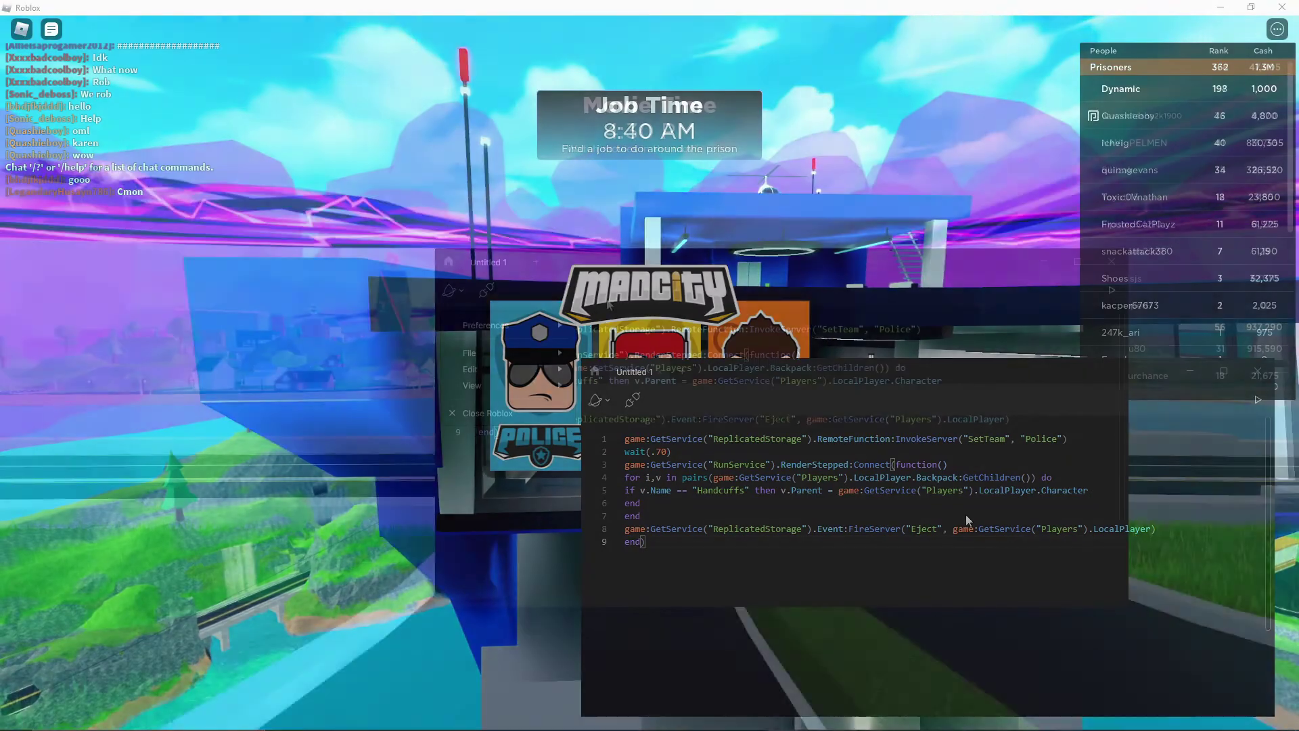
Inject Krnl into the running Mad City game.
{"action": "left_click_drag", "start_coordinate": [880, 371], "coordinate": [733, 261]}
{"action": "left_click", "coordinate": [458, 293]}
{"action": "left_click", "coordinate": [489, 291]}
{"action": "left_click", "coordinate": [488, 291]}
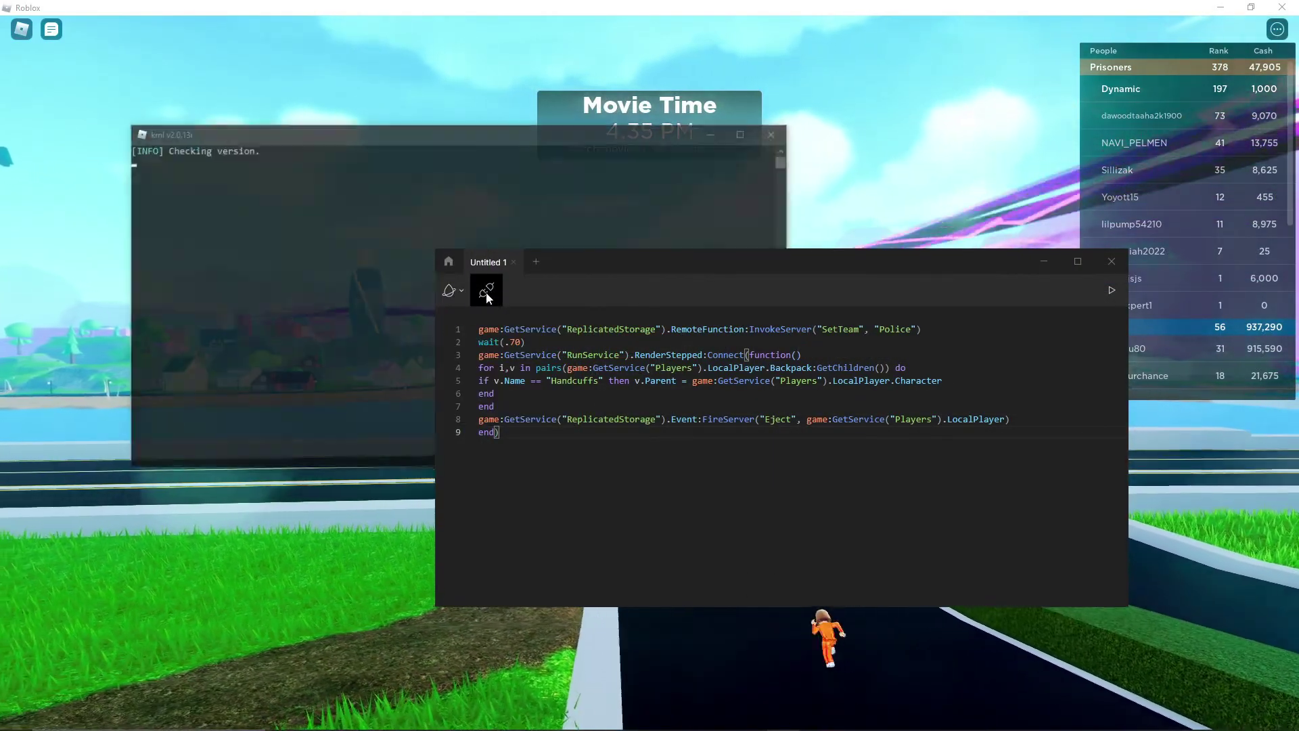
Paste and submit the obtained key in the console, then execute the Police-team script.
{"action": "left_click_drag", "start_coordinate": [327, 137], "coordinate": [481, 187]}
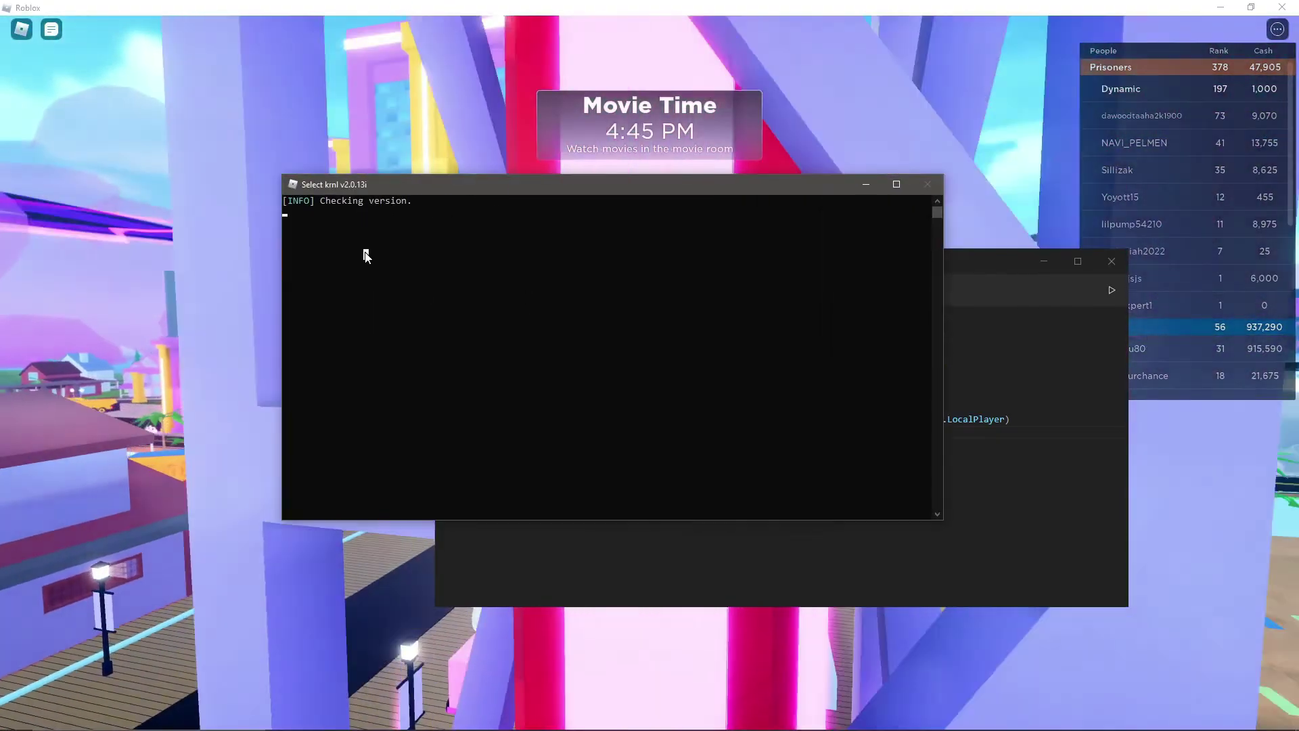
{"action": "right_click", "coordinate": [366, 253]}
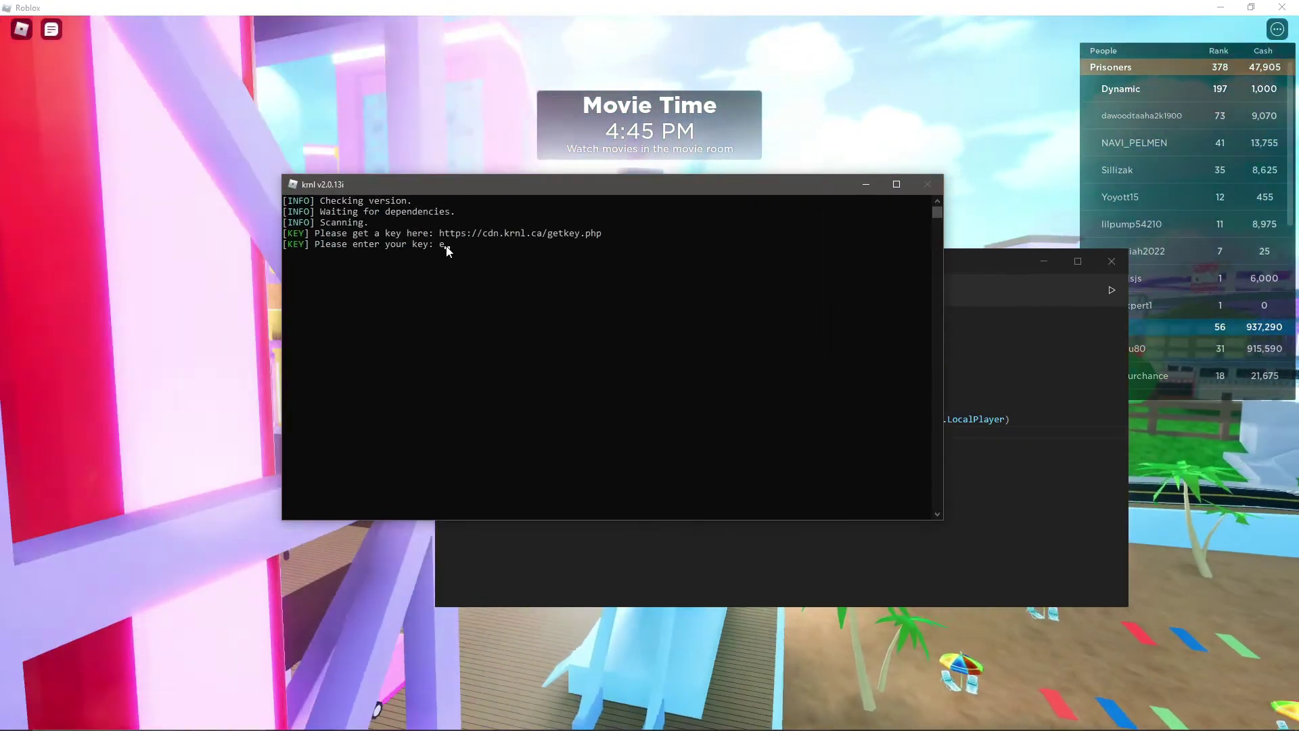
{"action": "key", "text": "ctrl+v"}
{"action": "key", "text": "Return"}
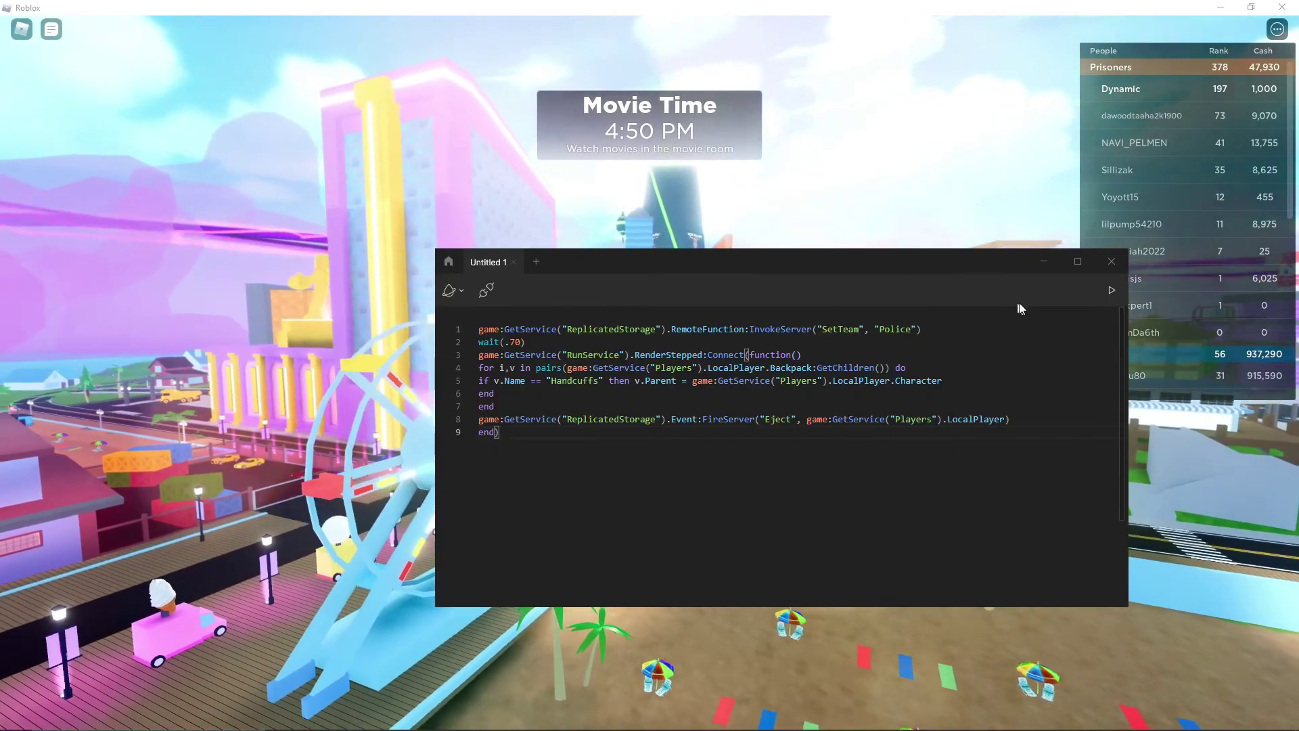
{"action": "left_click", "coordinate": [1110, 290]}
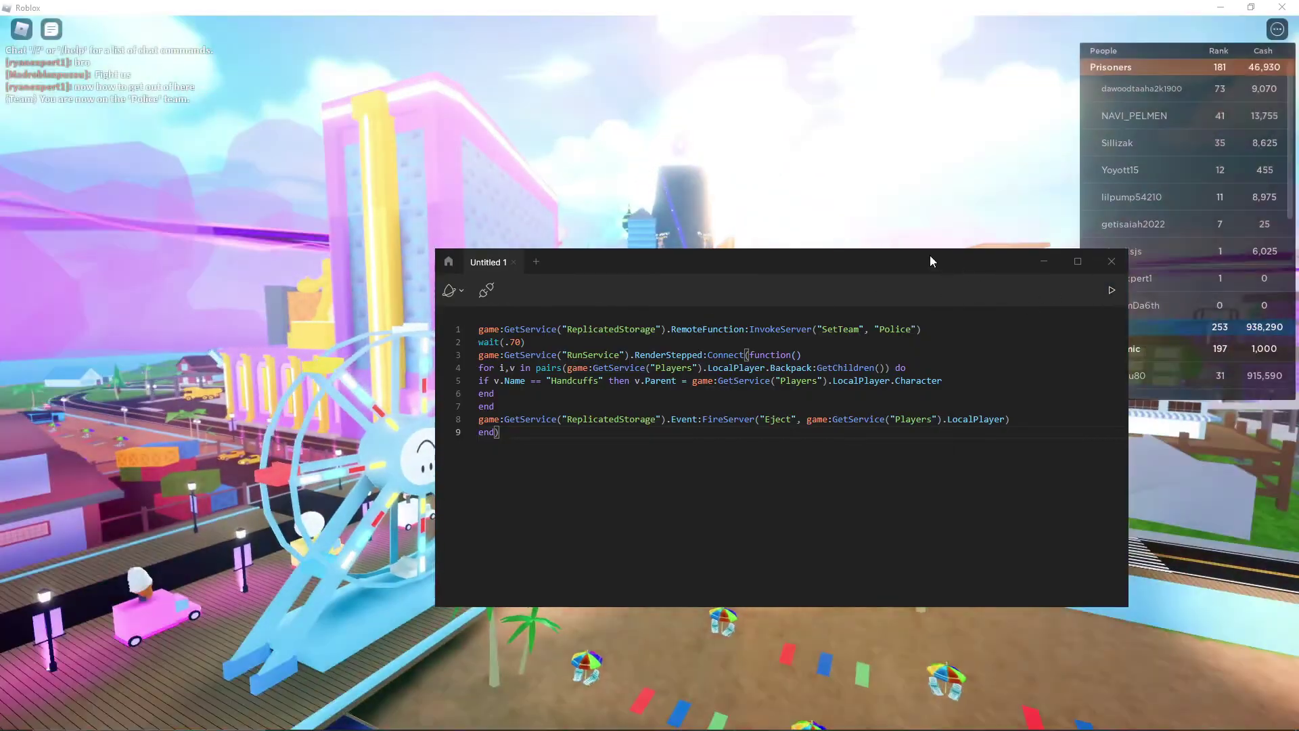
{"action": "mouse_move", "coordinate": [929, 254]}
{"action": "left_mouse_down"}
{"action": "mouse_move", "coordinate": [1016, 413]}
{"action": "mouse_move", "coordinate": [1025, 469]}
{"action": "left_mouse_up"}
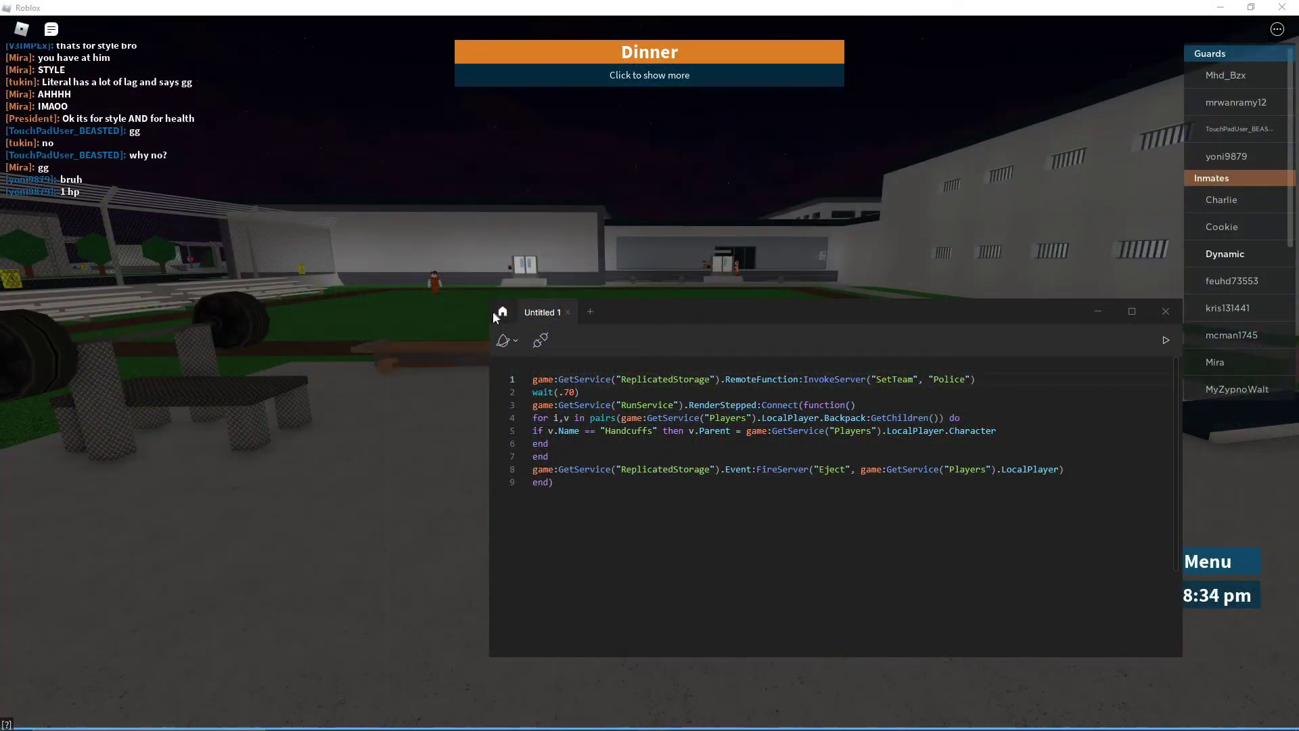
Run Infinite Yield from Krnl's Community scripts, enter ;fly me, and minimise Krnl.
{"action": "left_click", "coordinate": [503, 312]}
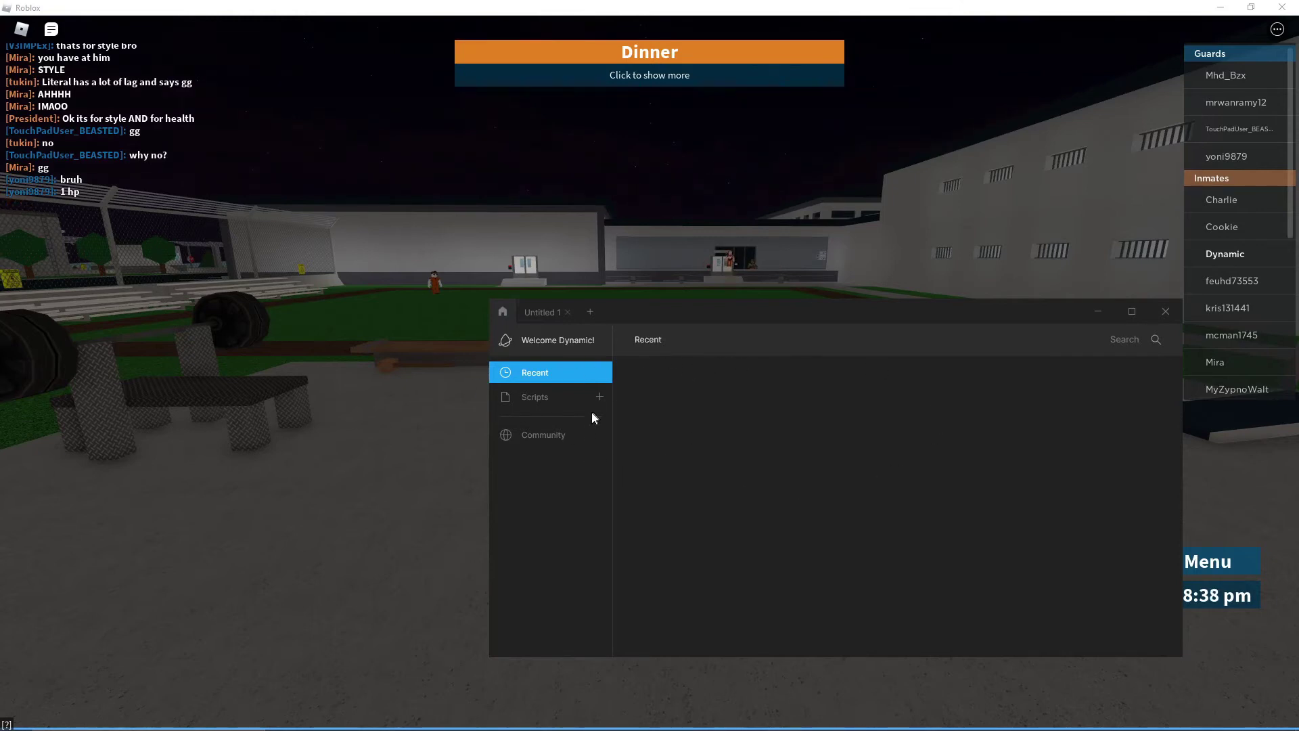
{"action": "left_click", "coordinate": [539, 435]}
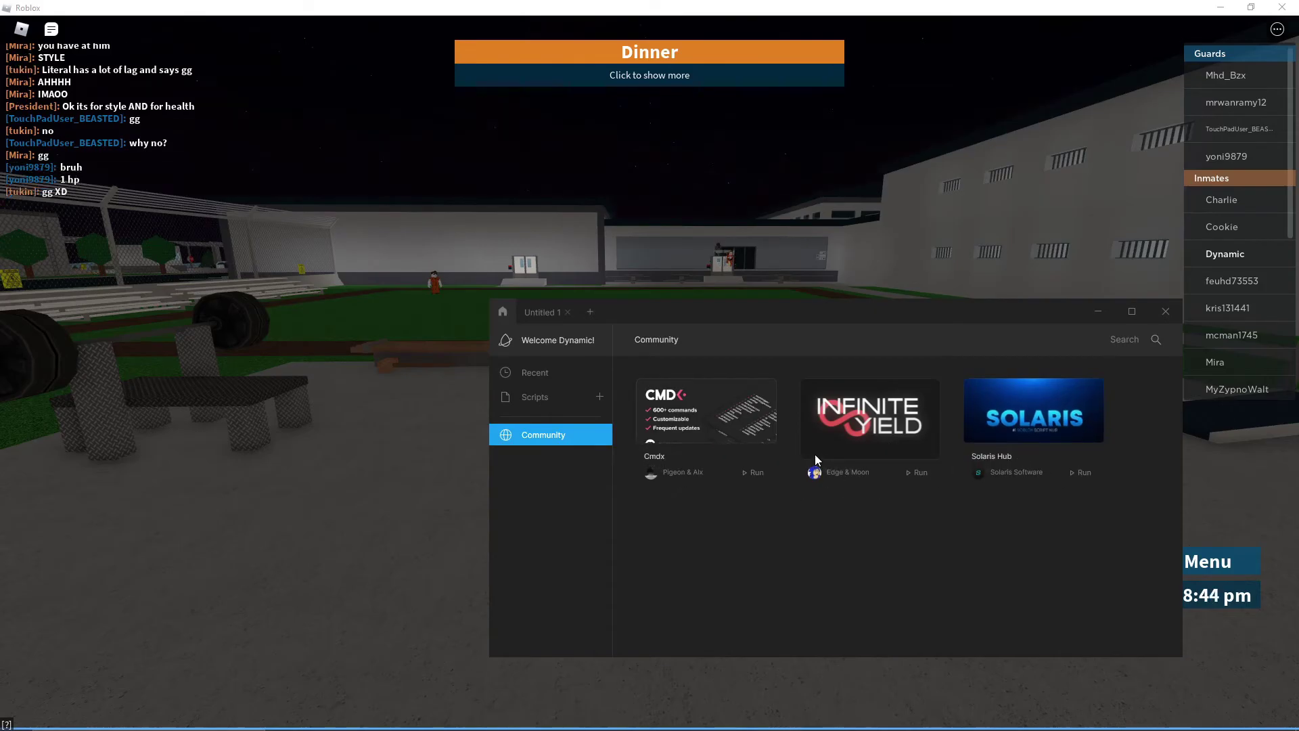
{"action": "left_click", "coordinate": [915, 473]}
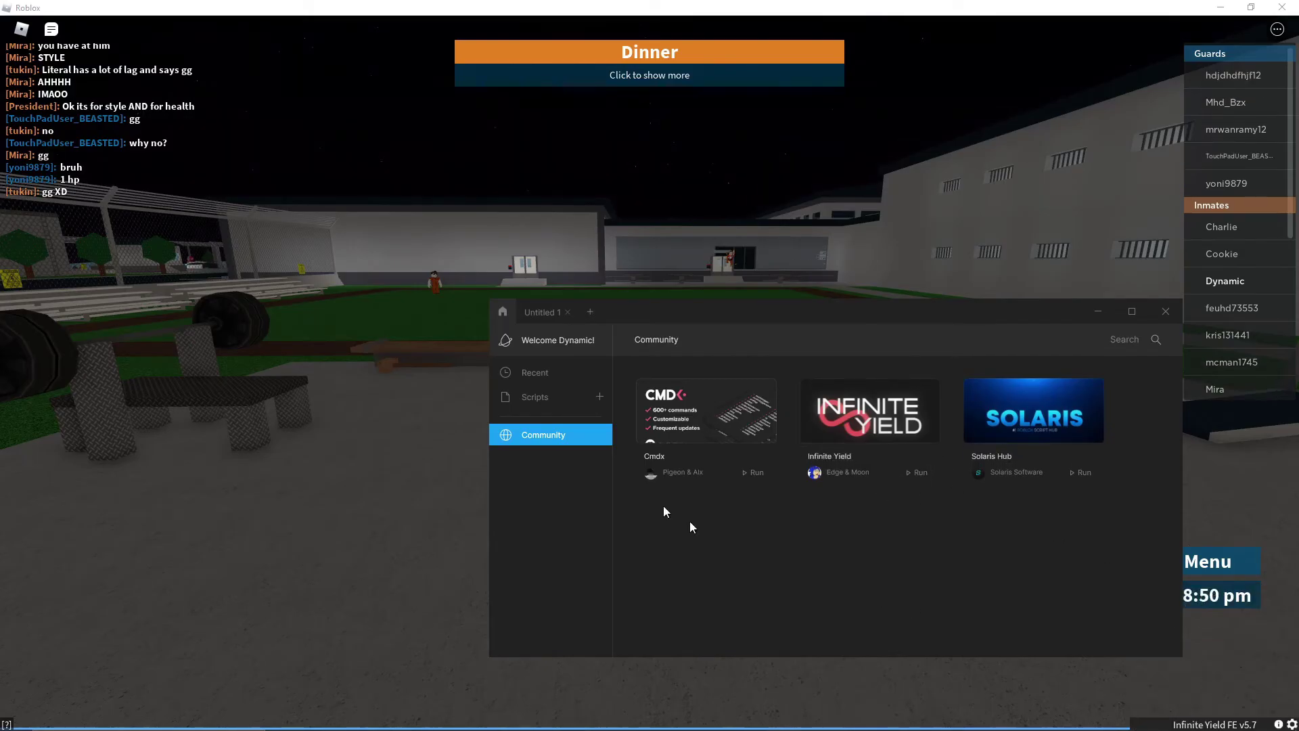
{"action": "key", "text": "semicolon"}
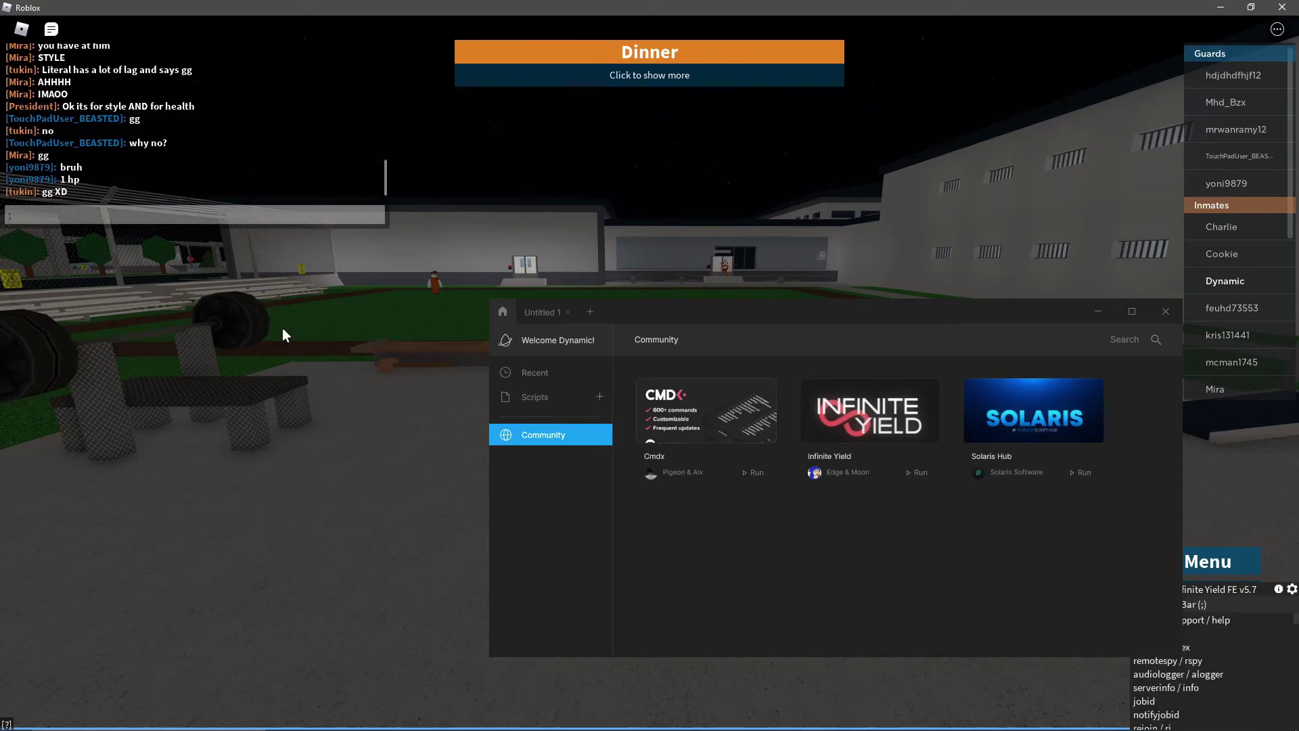
{"action": "type", "text": ";fl"}
{"action": "key", "text": "Escape"}
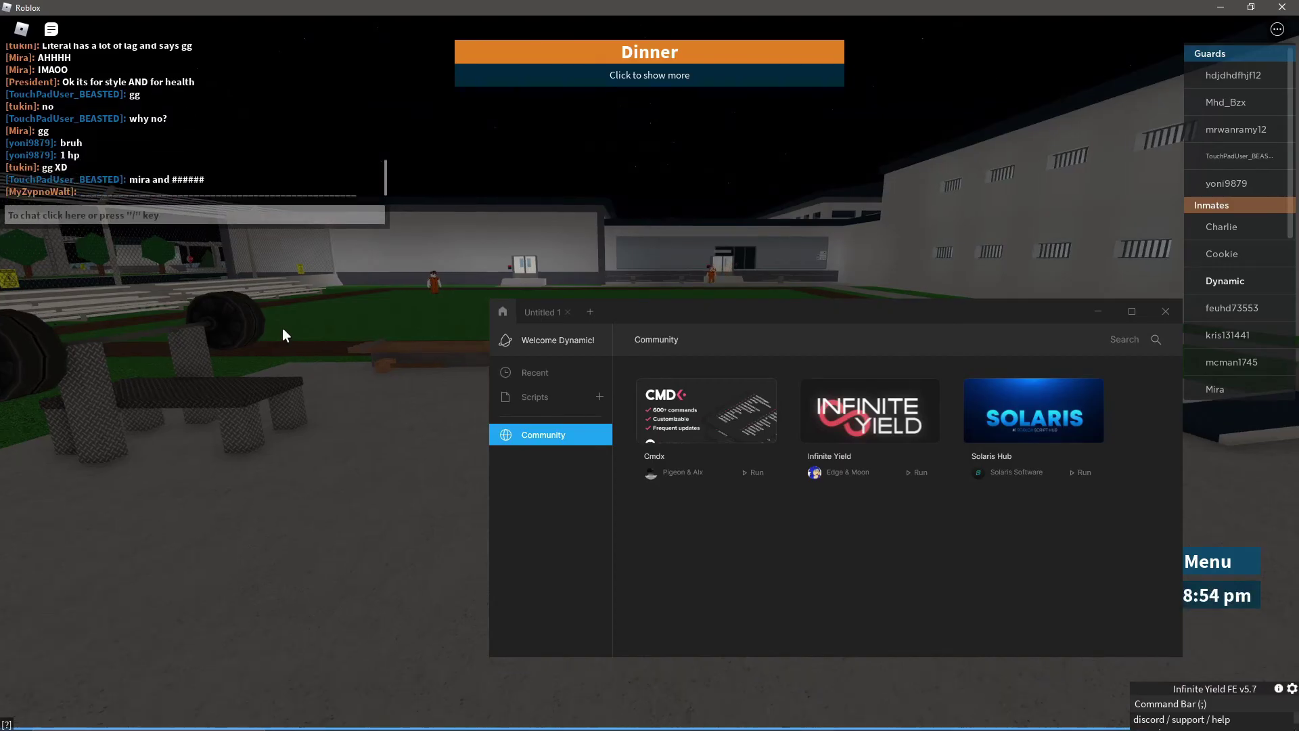
{"action": "left_click", "coordinate": [1095, 308]}
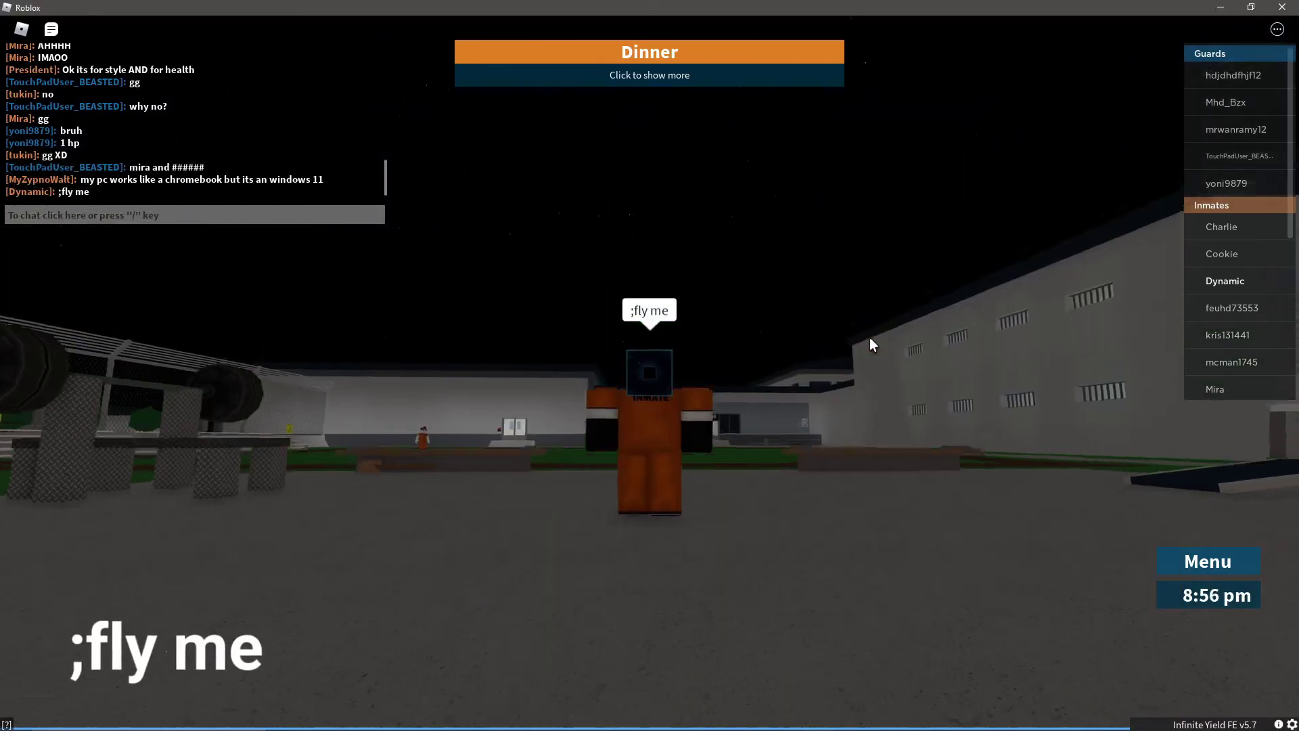